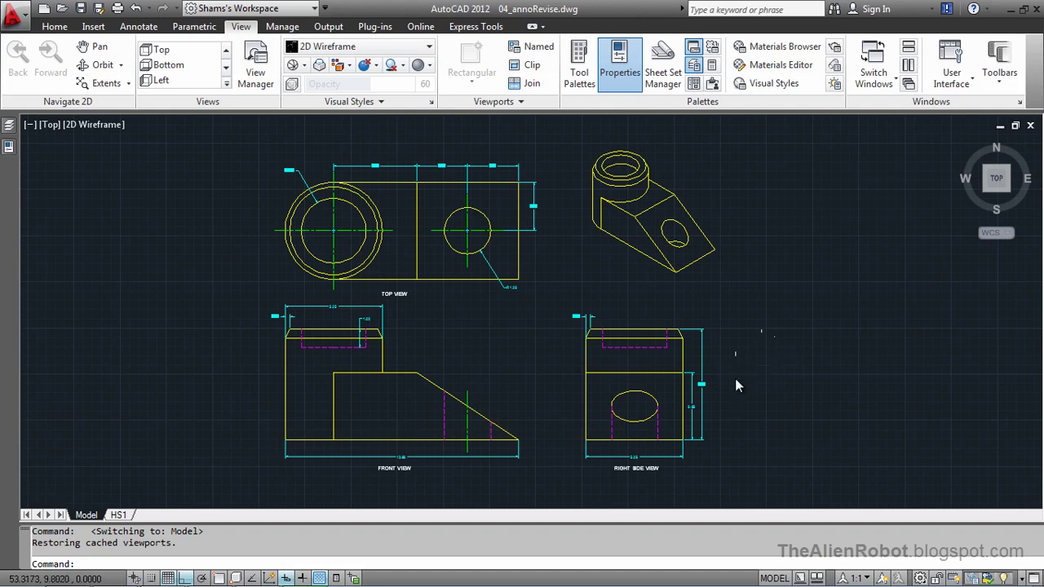
Zoom and pan around model space to inspect the top and front view dimensions
{"action": "scroll", "coordinate": [730, 384], "scroll_direction": "up", "scroll_amount": 1}
{"action": "scroll", "coordinate": [715, 378], "scroll_direction": "up", "scroll_amount": 3}
{"action": "scroll", "coordinate": [715, 378], "scroll_direction": "up", "scroll_amount": 1}
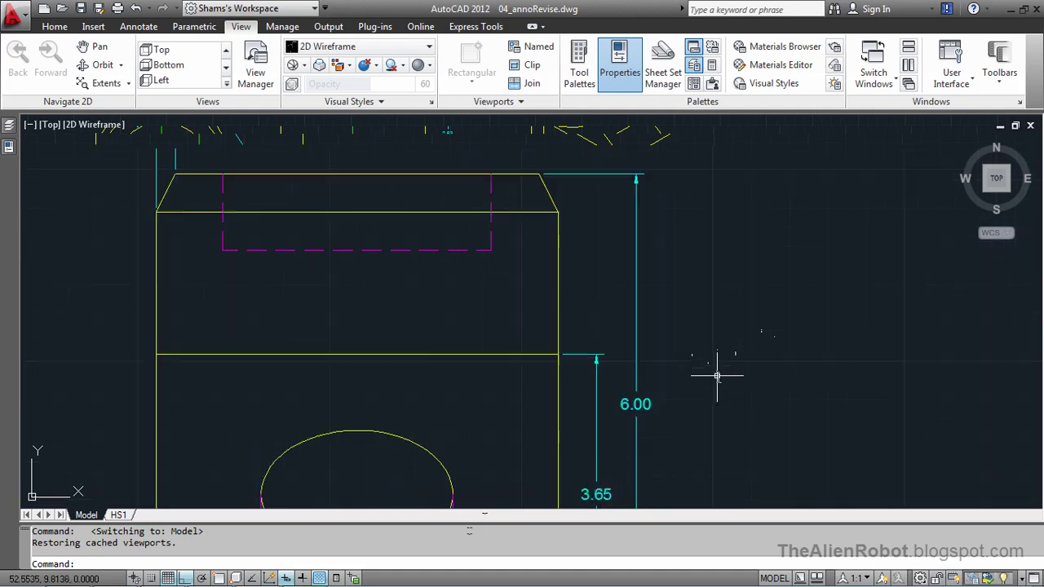
{"action": "mouse_move", "coordinate": [598, 285]}
{"action": "middle_mouse_down"}
{"action": "mouse_move", "coordinate": [336, 336]}
{"action": "mouse_move", "coordinate": [629, 303]}
{"action": "mouse_move", "coordinate": [249, 285]}
{"action": "mouse_move", "coordinate": [466, 322]}
{"action": "mouse_move", "coordinate": [373, 316]}
{"action": "middle_mouse_up"}
{"action": "scroll", "coordinate": [373, 316], "scroll_direction": "down", "scroll_amount": 3}
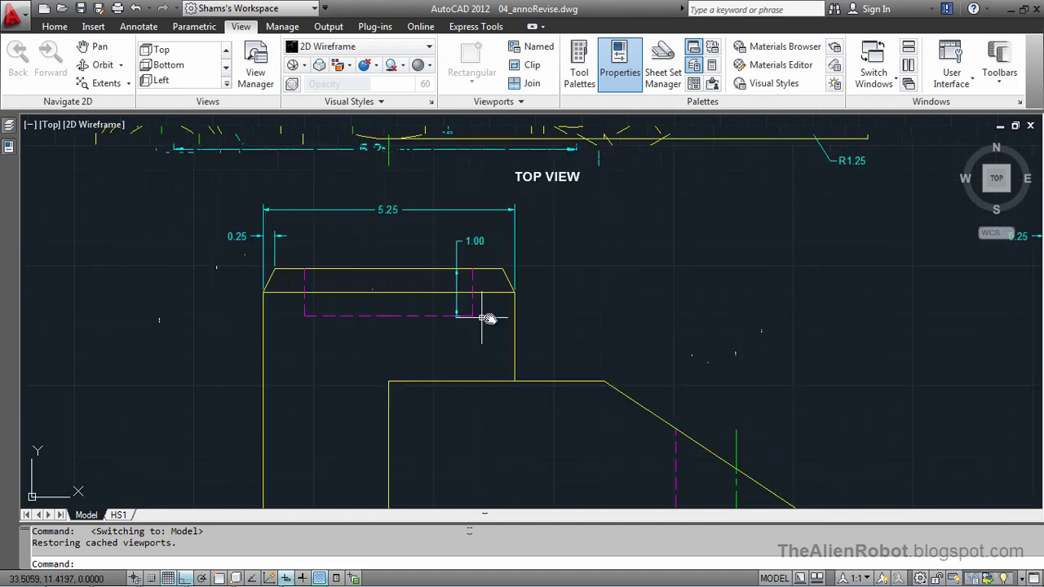
{"action": "scroll", "coordinate": [618, 302], "scroll_direction": "down", "scroll_amount": 1}
{"action": "middle_click_drag", "start_coordinate": [618, 302], "coordinate": [569, 313]}
{"action": "scroll", "coordinate": [563, 309], "scroll_direction": "up", "scroll_amount": 2}
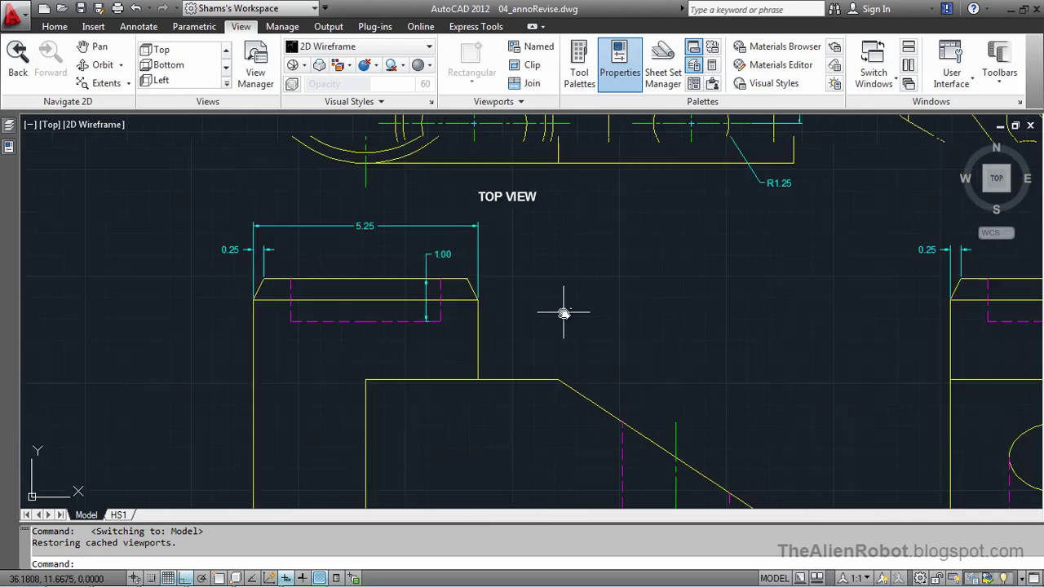
{"action": "scroll", "coordinate": [576, 375], "scroll_direction": "up", "scroll_amount": 1}
{"action": "scroll", "coordinate": [625, 408], "scroll_direction": "up", "scroll_amount": 1}
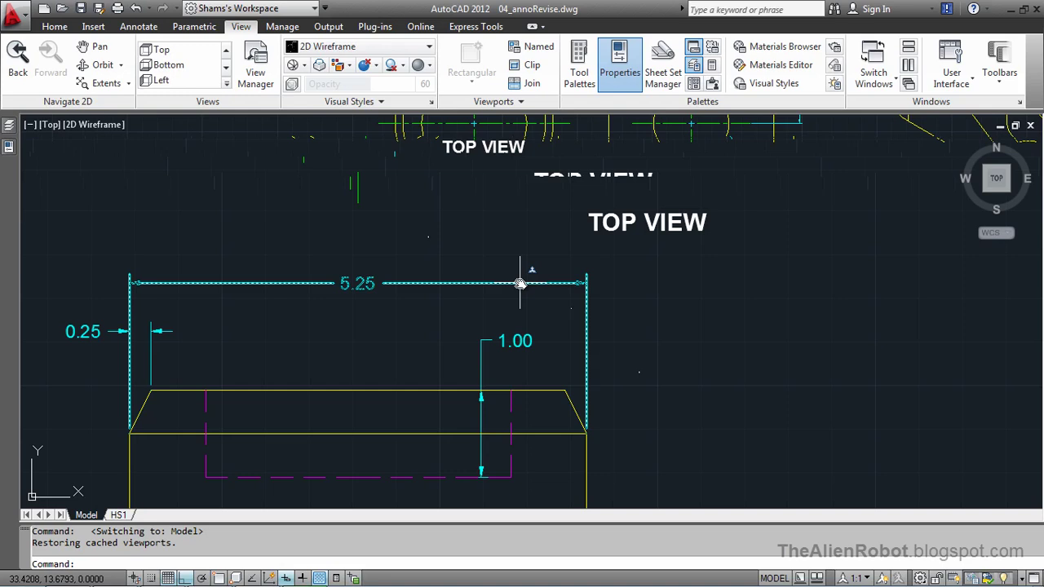
{"action": "mouse_move", "coordinate": [521, 284]}
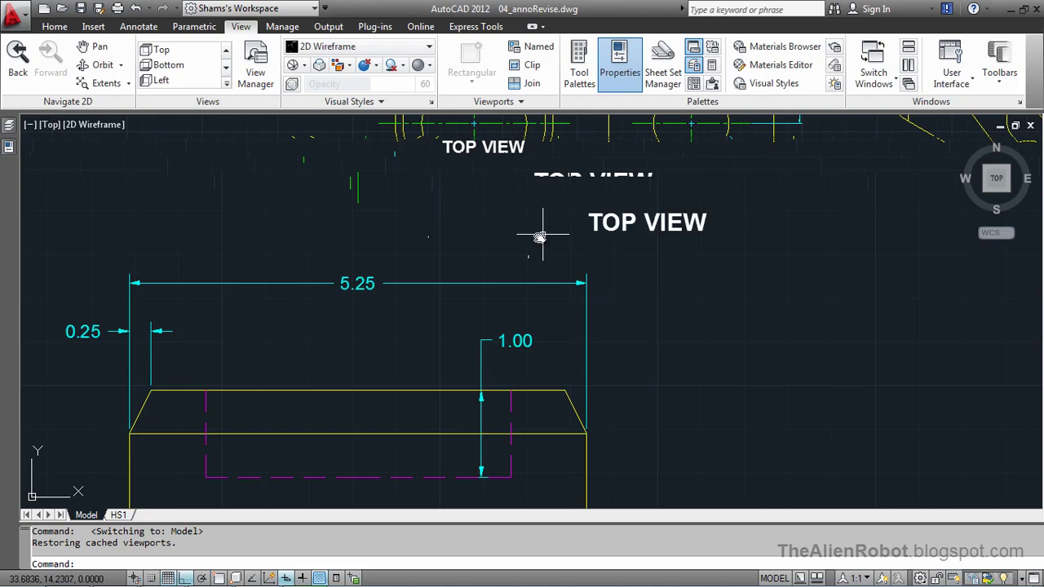
{"action": "scroll", "coordinate": [694, 288], "scroll_direction": "down", "scroll_amount": 4}
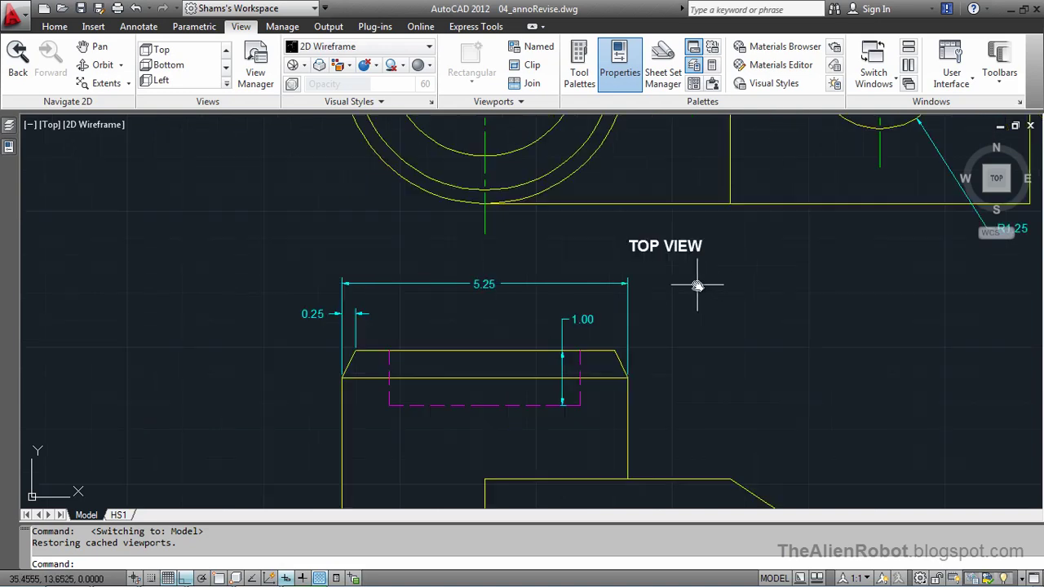
{"action": "middle_click_drag", "start_coordinate": [699, 289], "coordinate": [518, 294]}
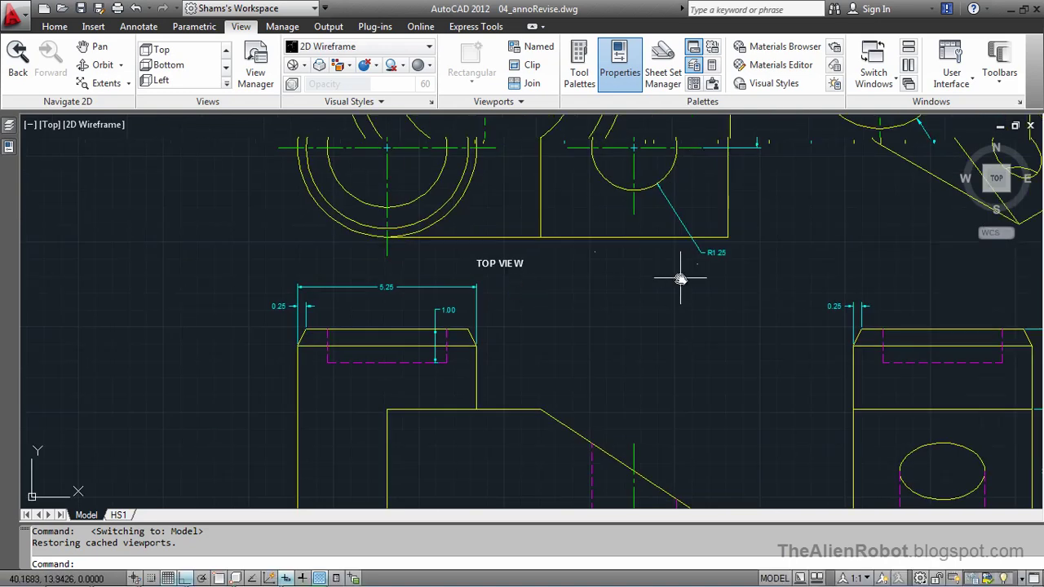
{"action": "scroll", "coordinate": [680, 279], "scroll_direction": "down", "scroll_amount": 1}
{"action": "scroll", "coordinate": [652, 323], "scroll_direction": "down", "scroll_amount": 1}
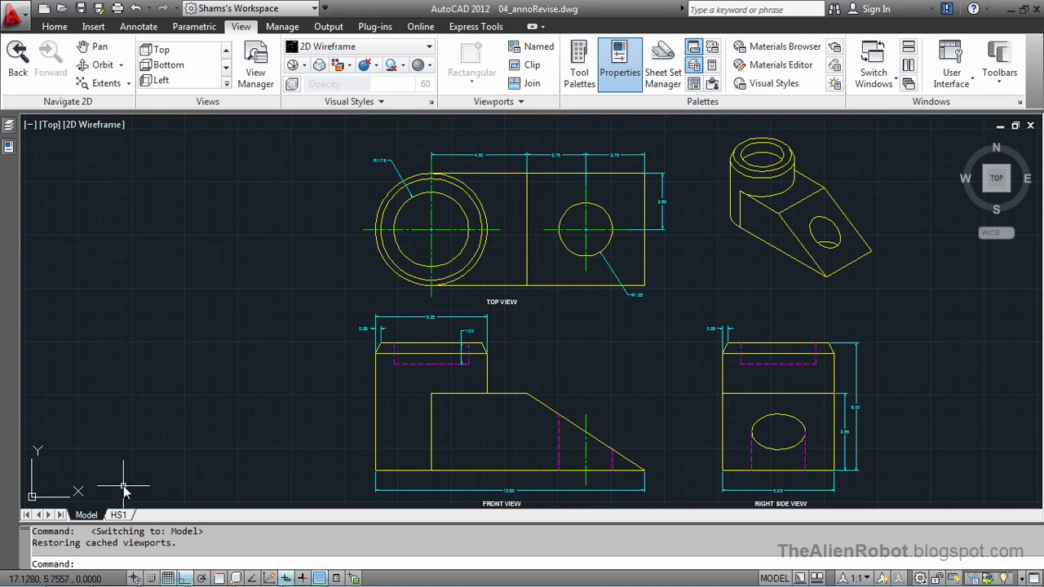
Switch to the HS1 layout, activate its viewport and zoom extents to frame all four views
{"action": "left_click", "coordinate": [119, 514]}
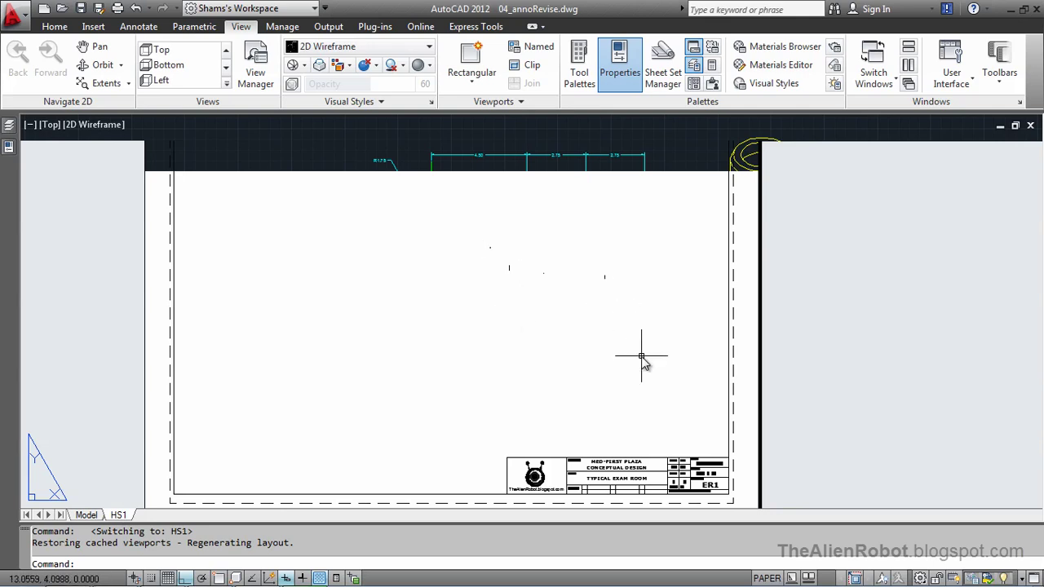
{"action": "double_click", "coordinate": [539, 250]}
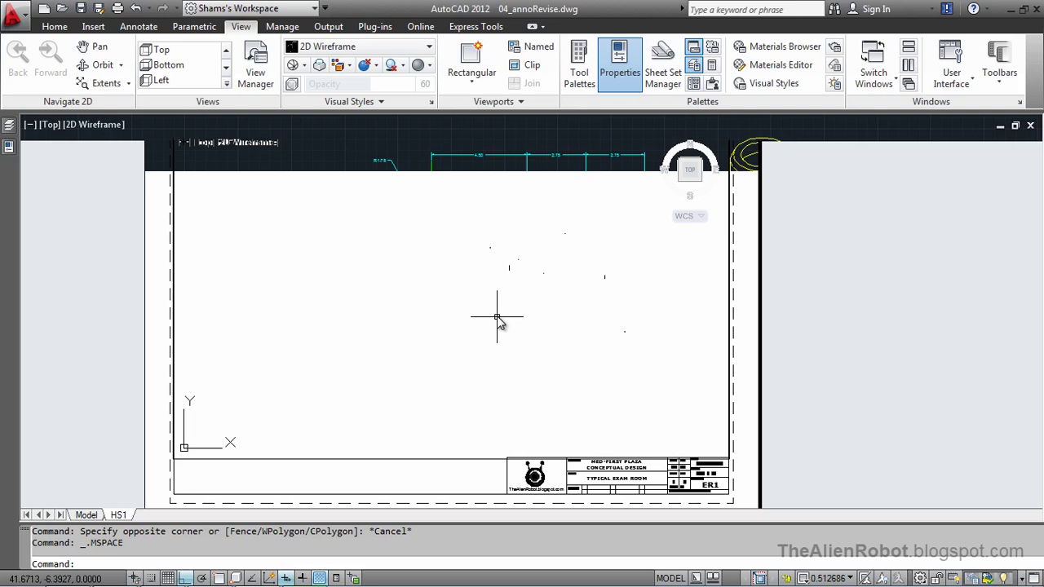
{"action": "middle_click", "coordinate": [389, 256]}
{"action": "middle_click", "coordinate": [389, 256]}
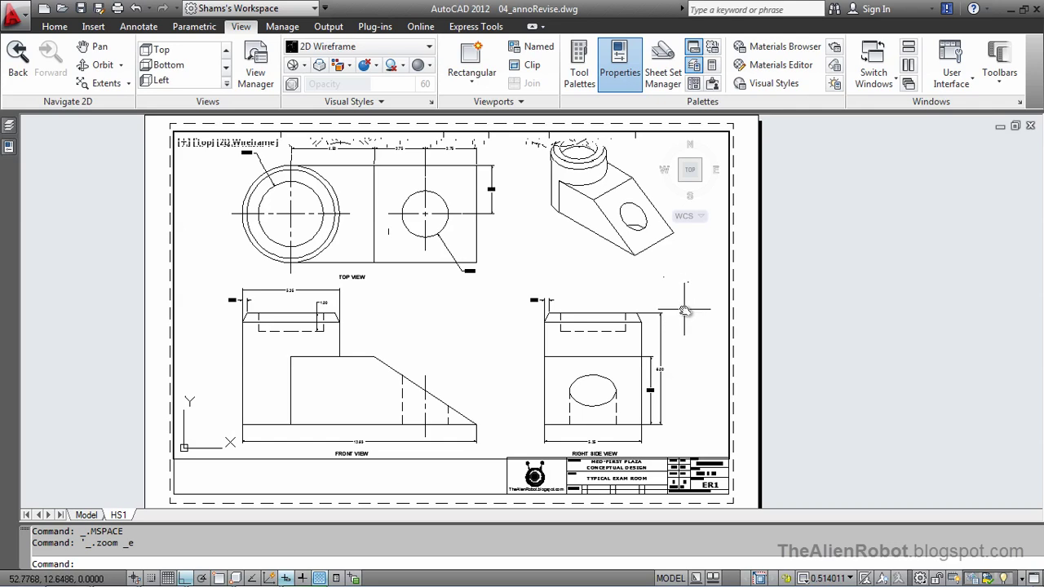
Set the HS1 viewport scale to 1:1 and pan to the TOP VIEW area
{"action": "left_click", "coordinate": [843, 580]}
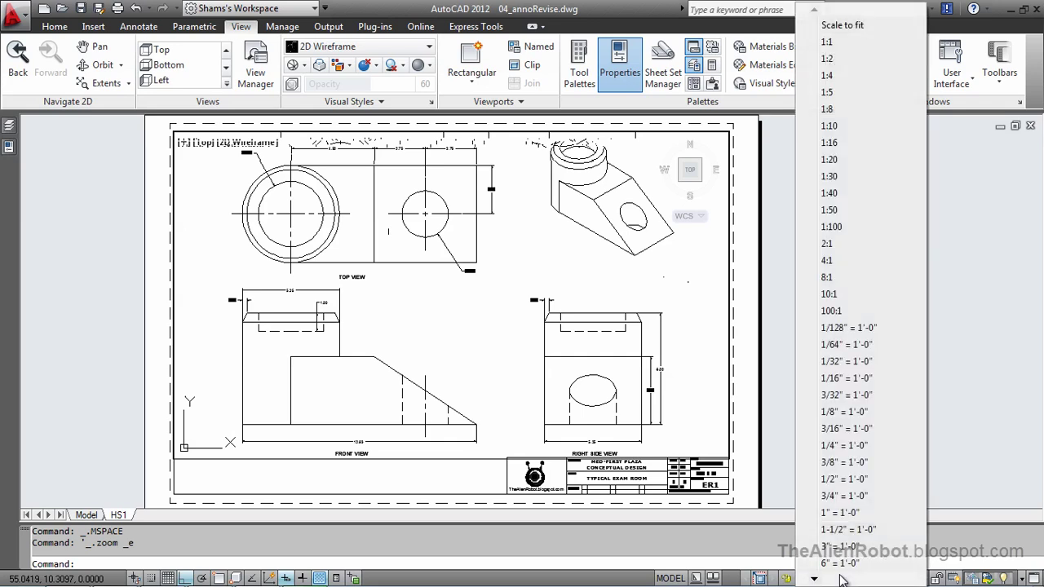
{"action": "left_click", "coordinate": [837, 43]}
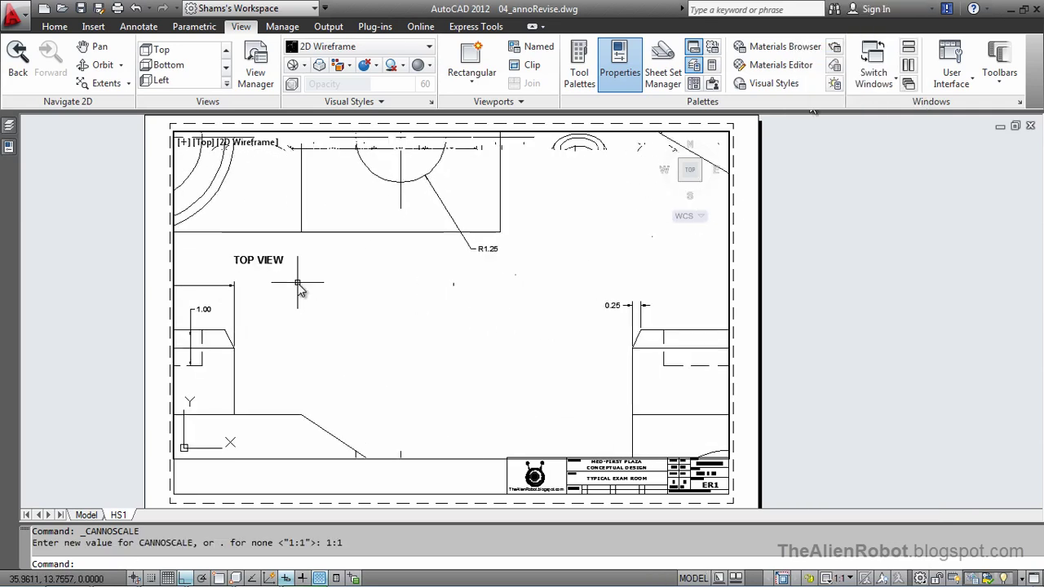
{"action": "middle_click_drag", "start_coordinate": [298, 285], "coordinate": [393, 311]}
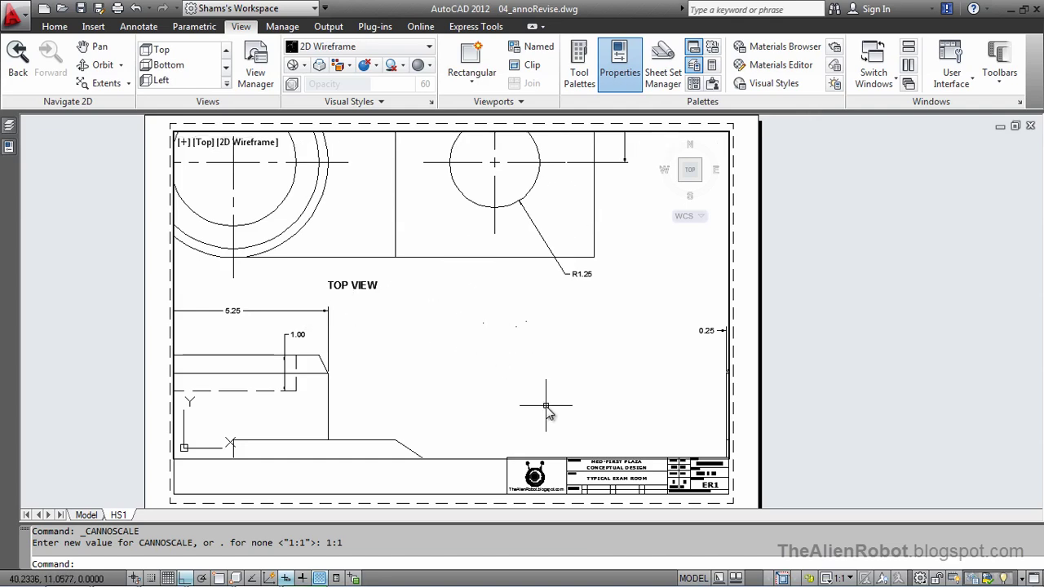
Change the annotation scale to 1:2, hiding the 1:1 dimensions and view labels
{"action": "left_click", "coordinate": [843, 579]}
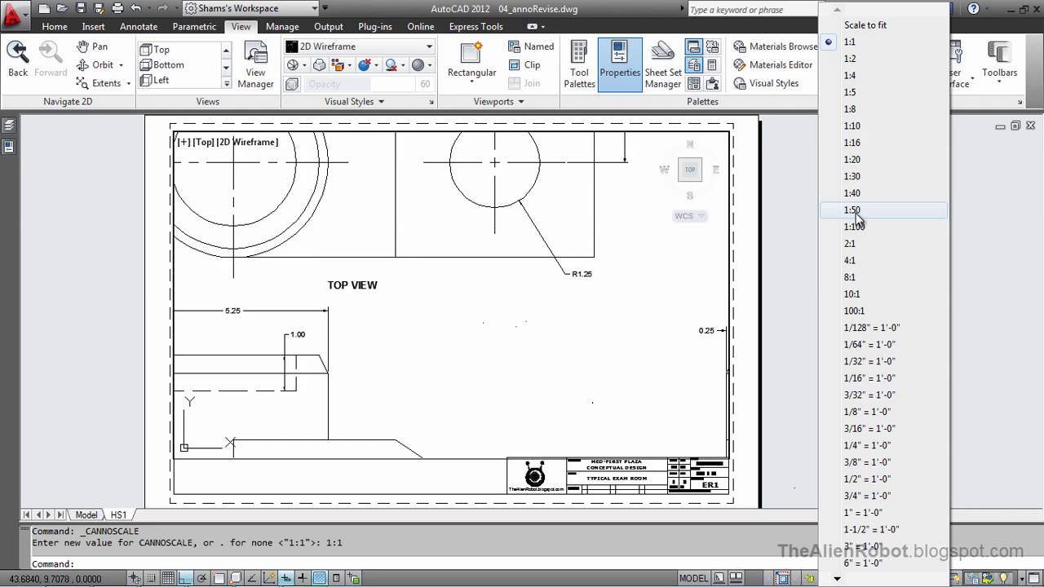
{"action": "left_click", "coordinate": [857, 62]}
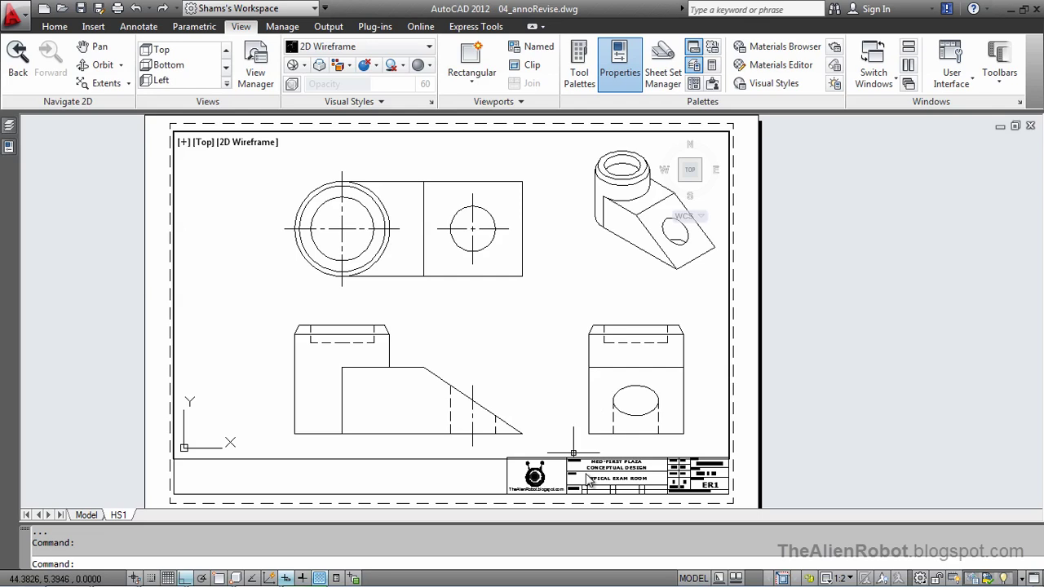
Set the viewport scale to 1:2 so all four views fit, cancelling a stray selection window
{"action": "scroll", "coordinate": [711, 415], "scroll_direction": "up", "scroll_amount": 3}
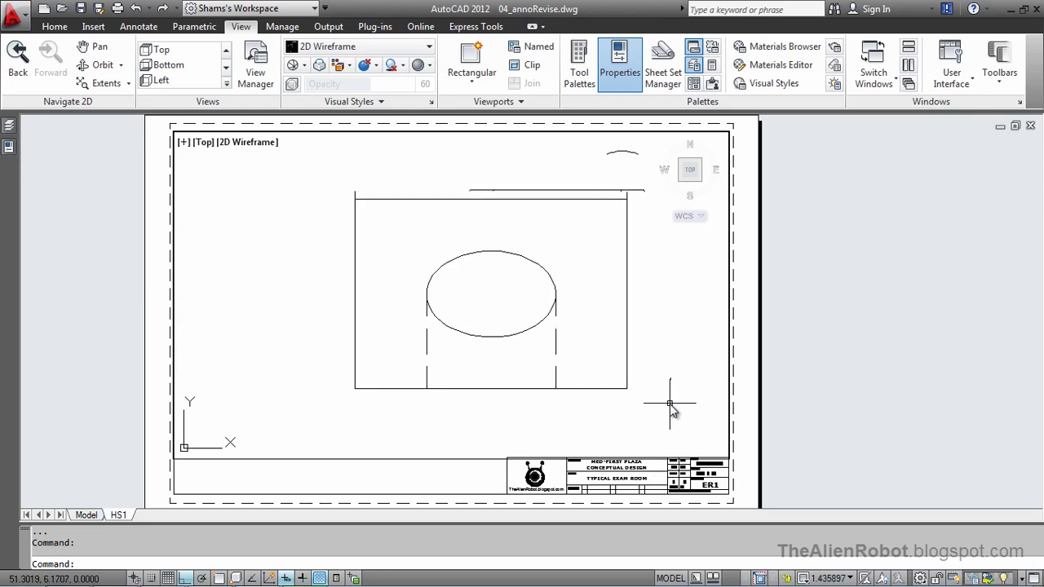
{"action": "scroll", "coordinate": [670, 410], "scroll_direction": "down", "scroll_amount": 2}
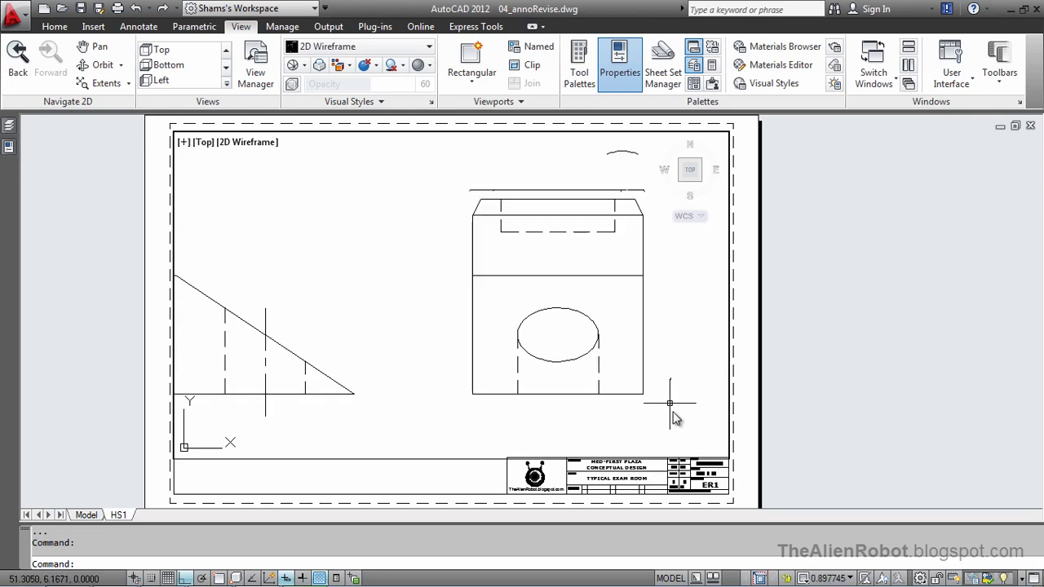
{"action": "left_click", "coordinate": [851, 580]}
{"action": "left_click", "coordinate": [832, 61]}
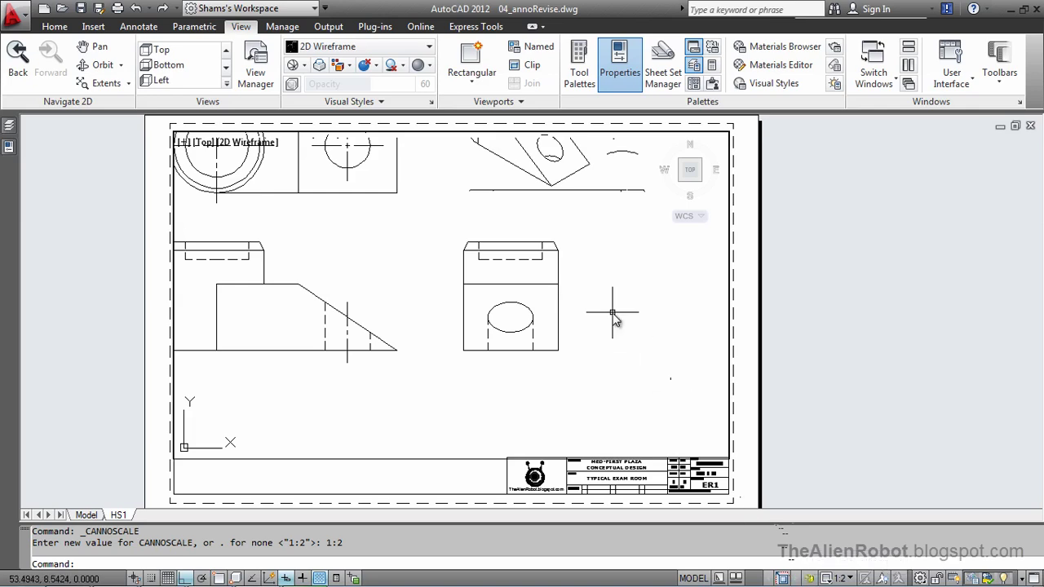
{"action": "left_click", "coordinate": [606, 355]}
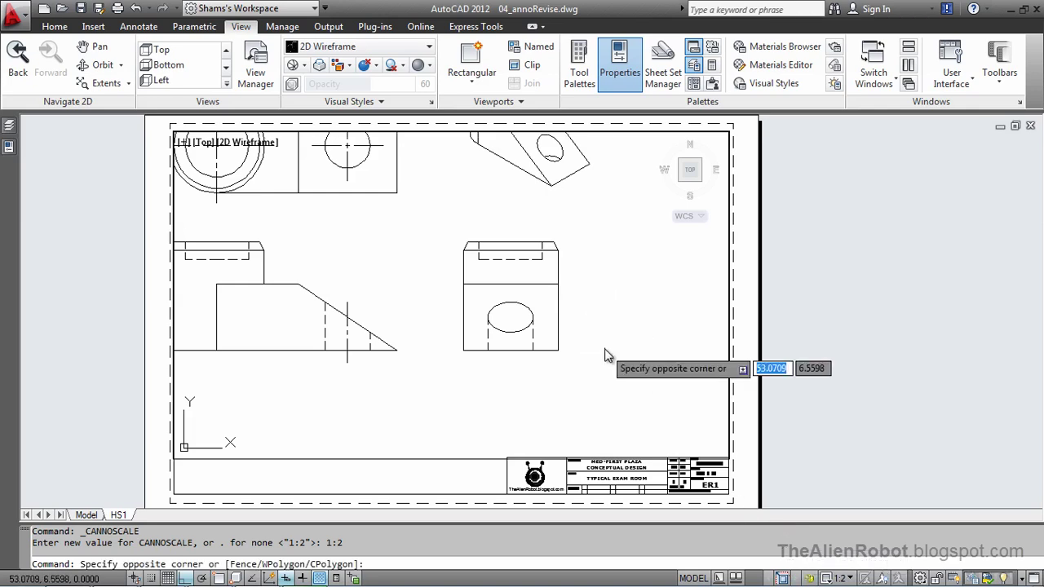
{"action": "key", "text": "Escape"}
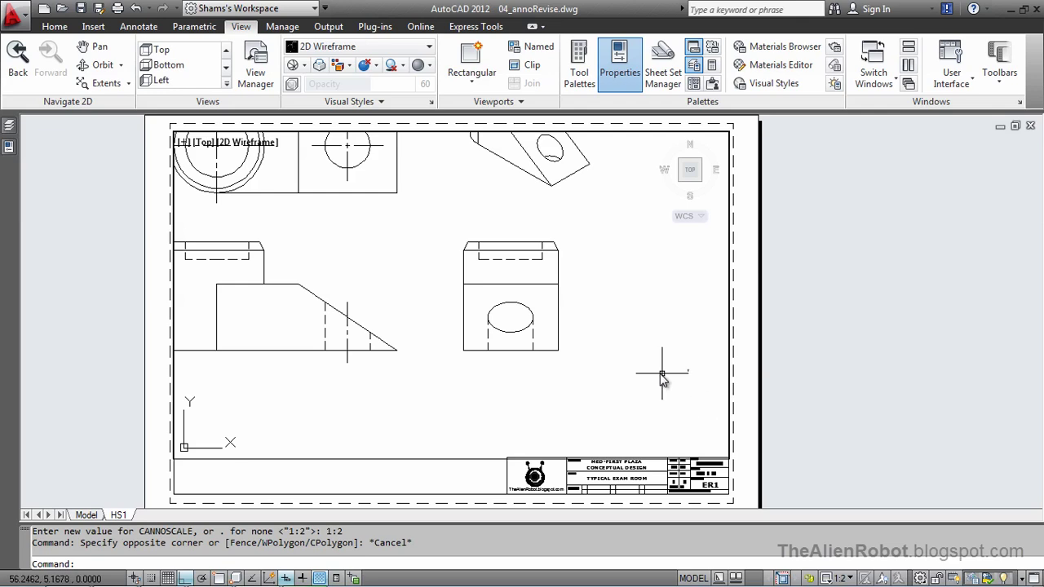
{"action": "scroll", "coordinate": [658, 374], "scroll_direction": "up", "scroll_amount": 1}
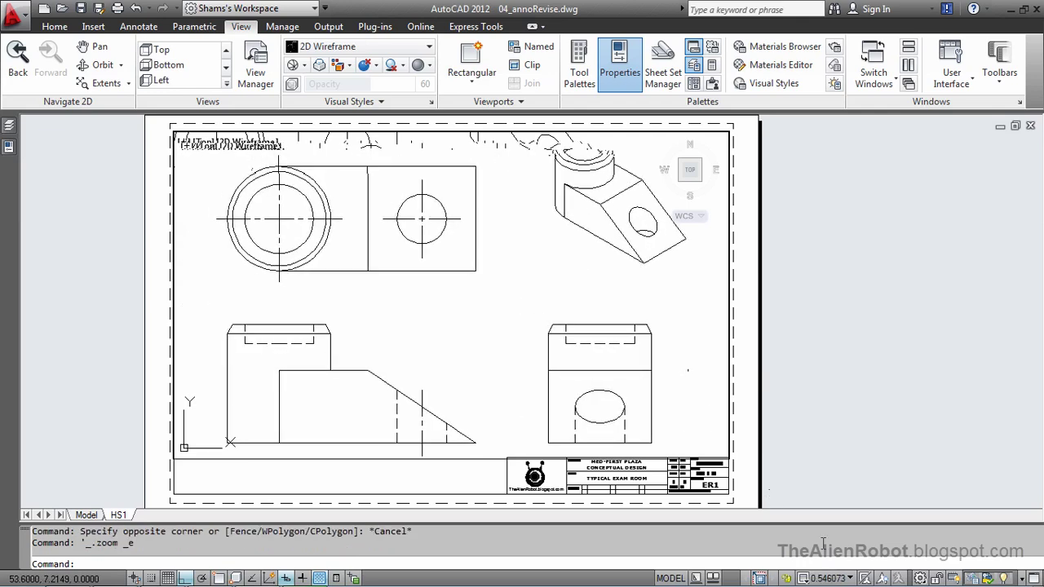
{"action": "left_click", "coordinate": [826, 578]}
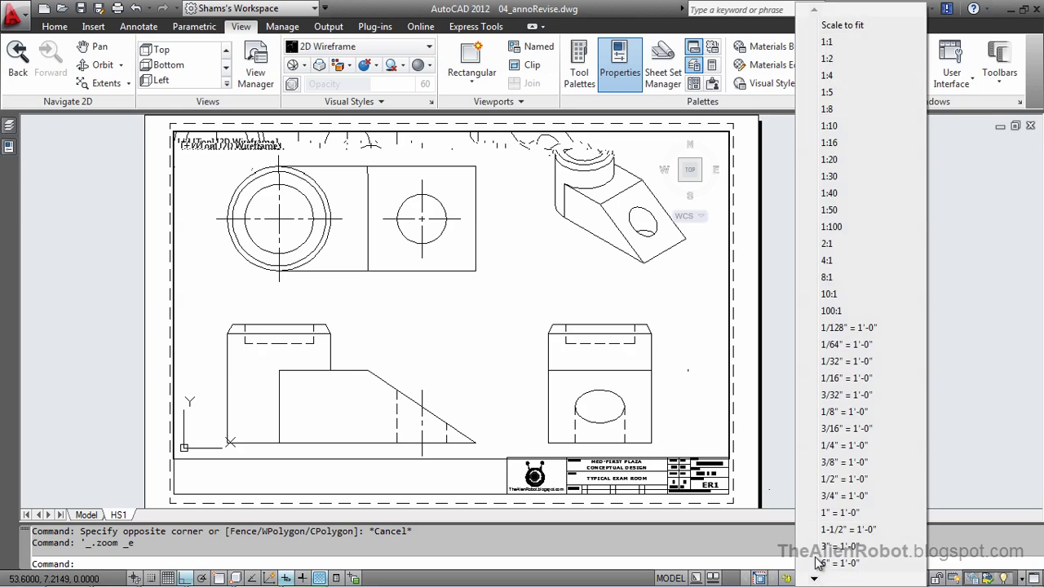
{"action": "left_click", "coordinate": [840, 61]}
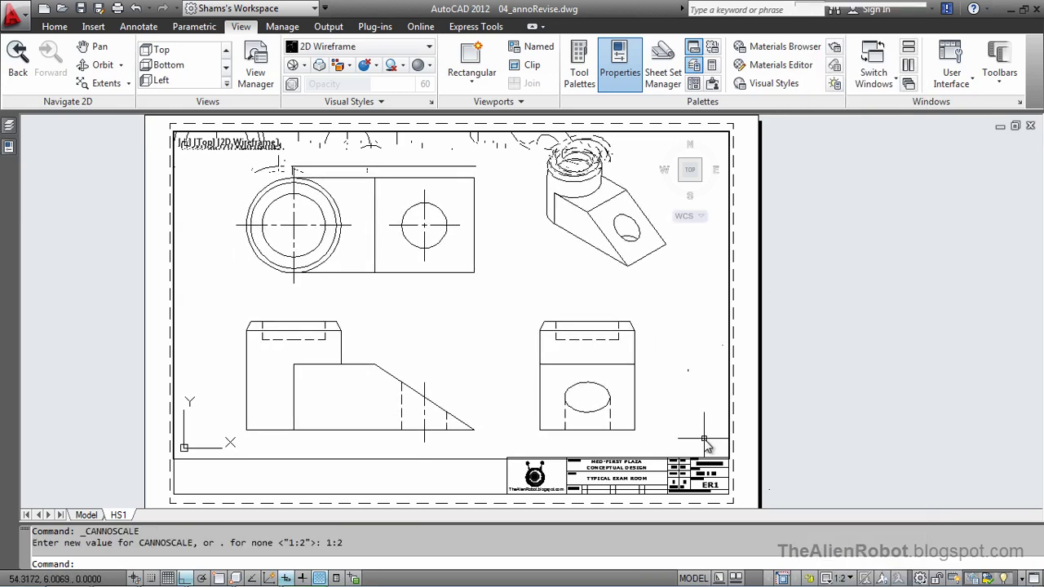
In paper space, change the title block's SCALE text from 1/2" = 1' to 1:1
{"action": "double_click", "coordinate": [793, 376]}
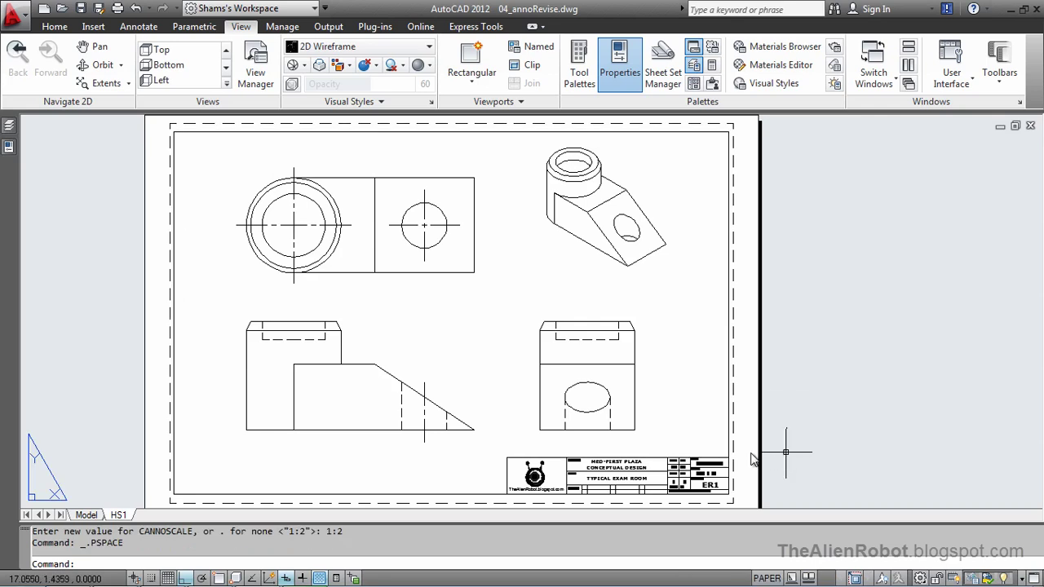
{"action": "scroll", "coordinate": [692, 506], "scroll_direction": "up", "scroll_amount": 3}
{"action": "scroll", "coordinate": [692, 490], "scroll_direction": "up", "scroll_amount": 3}
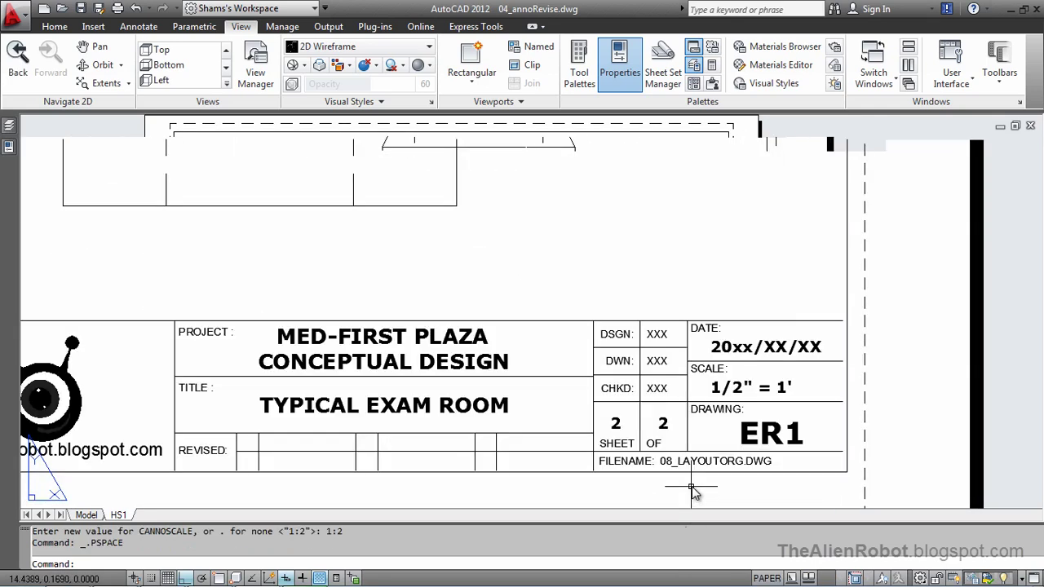
{"action": "scroll", "coordinate": [775, 445], "scroll_direction": "up", "scroll_amount": 2}
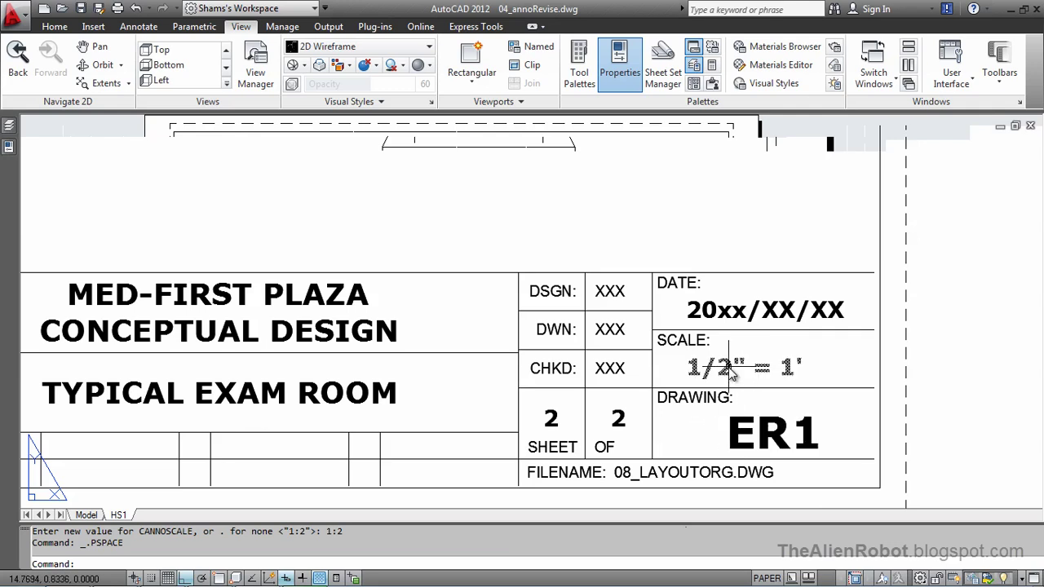
{"action": "key", "text": "Escape"}
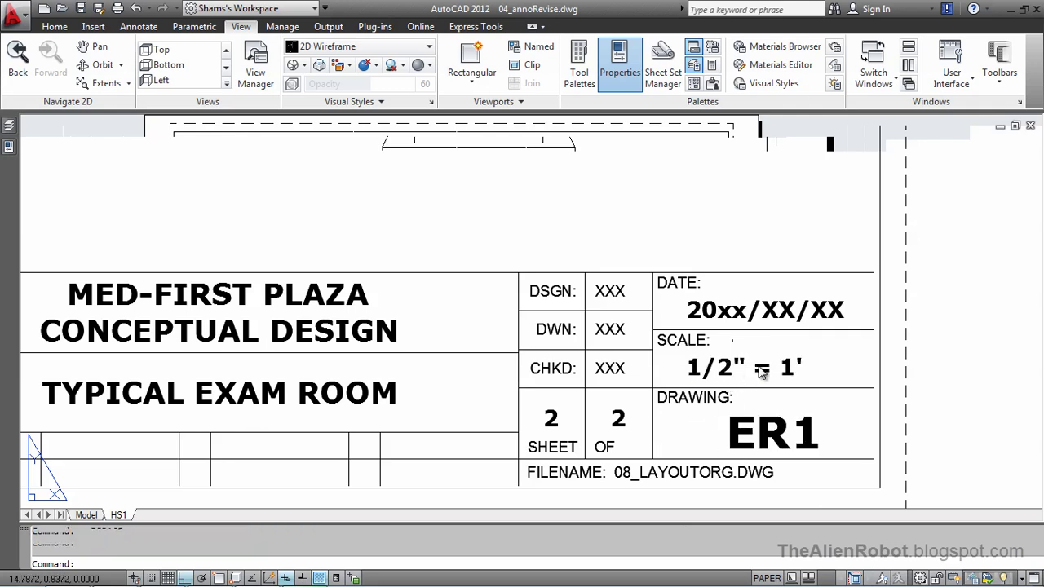
{"action": "double_click", "coordinate": [793, 374]}
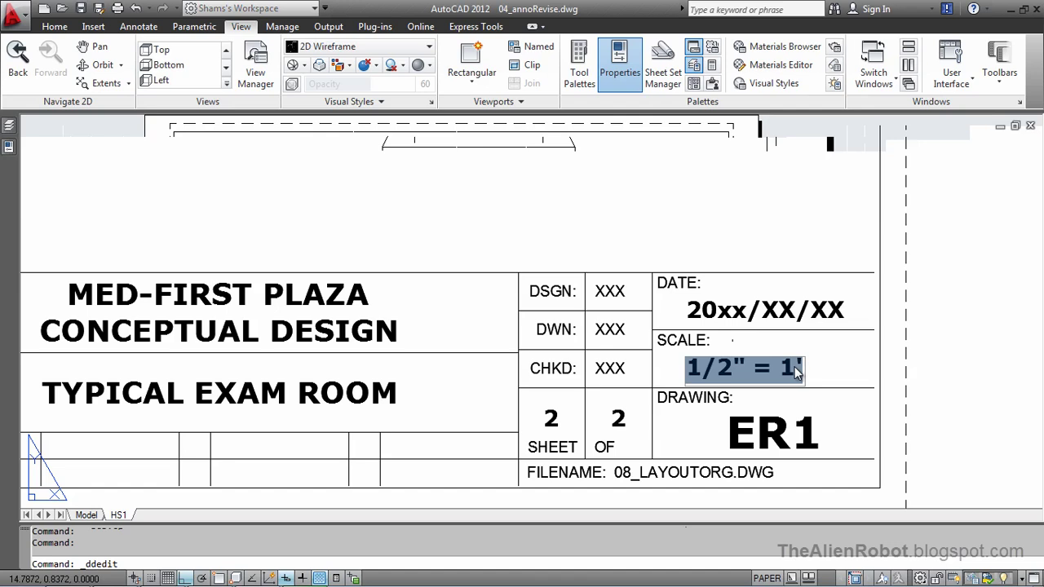
{"action": "type", "text": "1:1"}
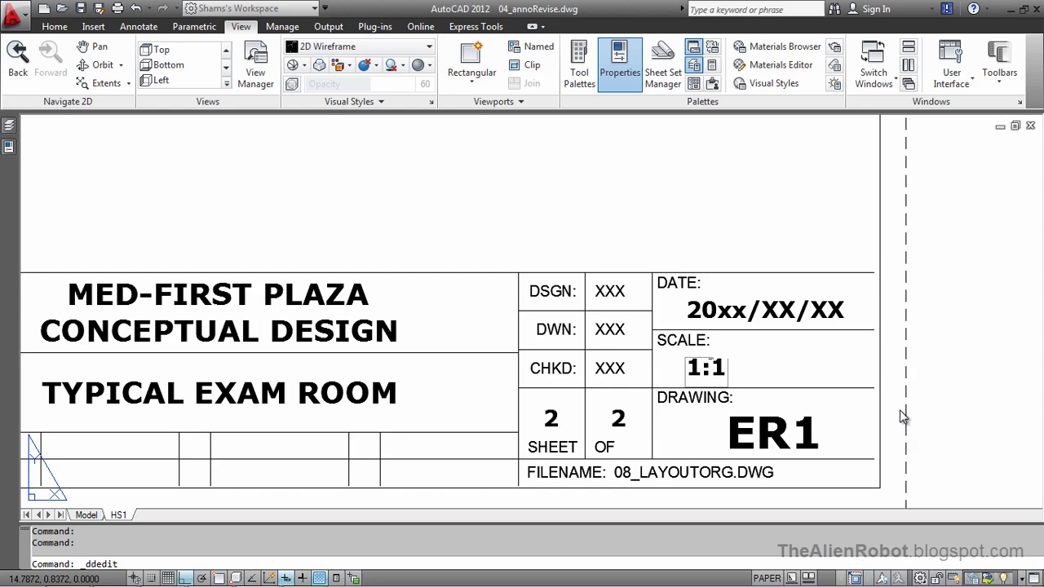
{"action": "key", "text": "Return"}
{"action": "key", "text": "Escape"}
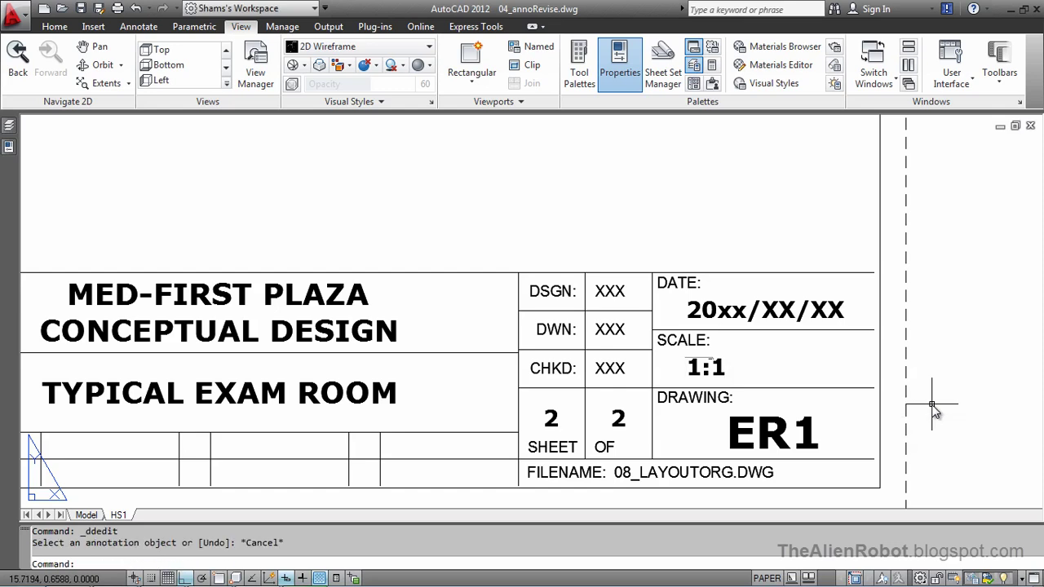
Switch to model space and make 1:2 the current annotation scale
{"action": "scroll", "coordinate": [935, 414], "scroll_direction": "down", "scroll_amount": 6}
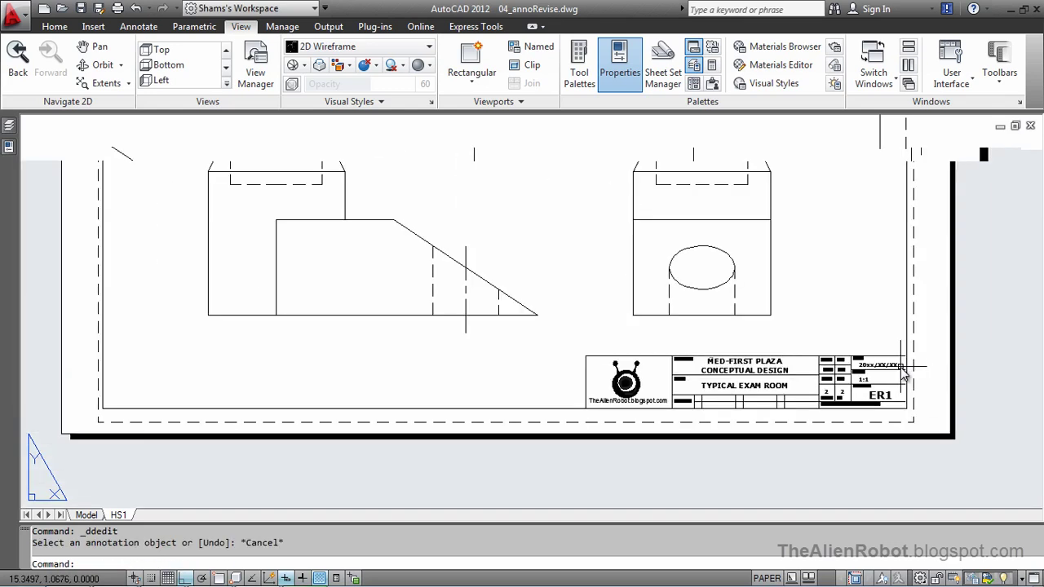
{"action": "middle_click_drag", "start_coordinate": [997, 226], "coordinate": [933, 304]}
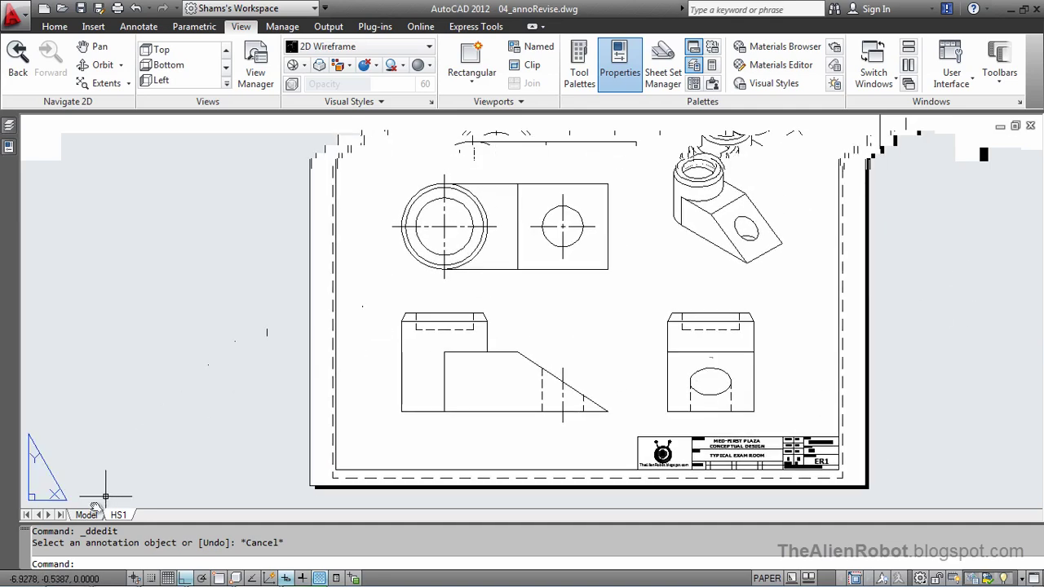
{"action": "left_click", "coordinate": [86, 514]}
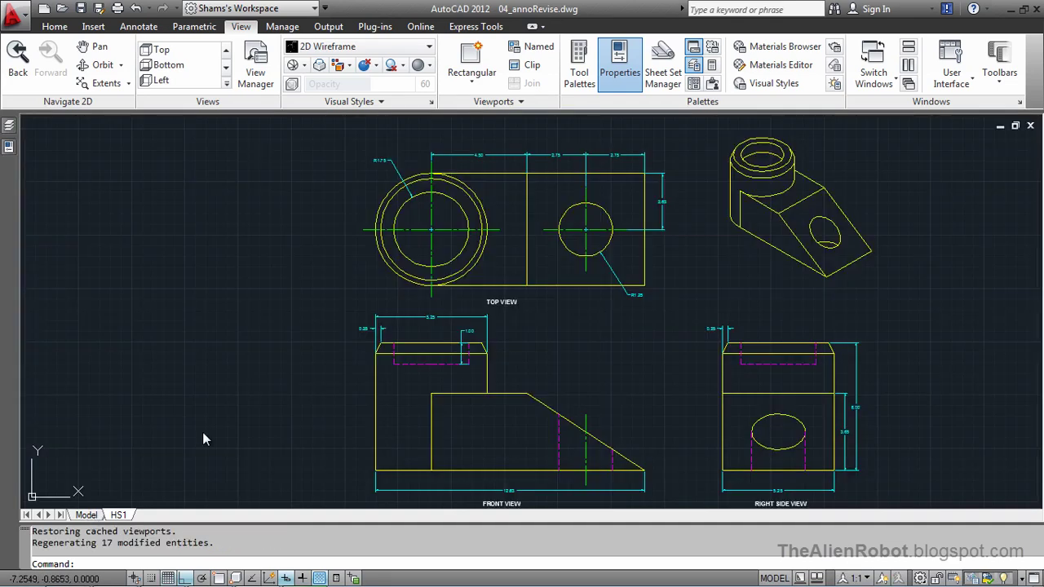
{"action": "left_click", "coordinate": [859, 579]}
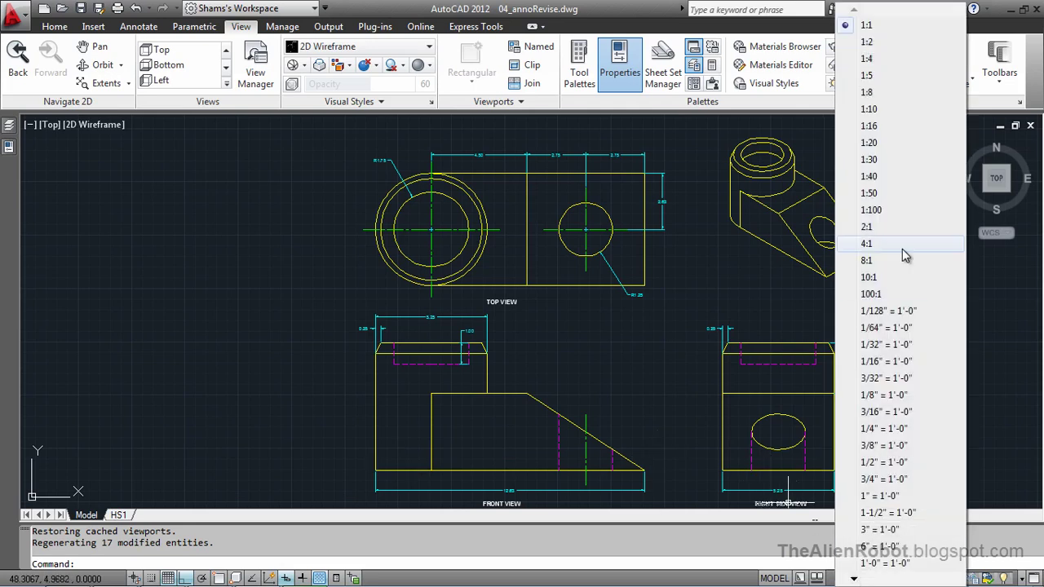
{"action": "left_click", "coordinate": [875, 44]}
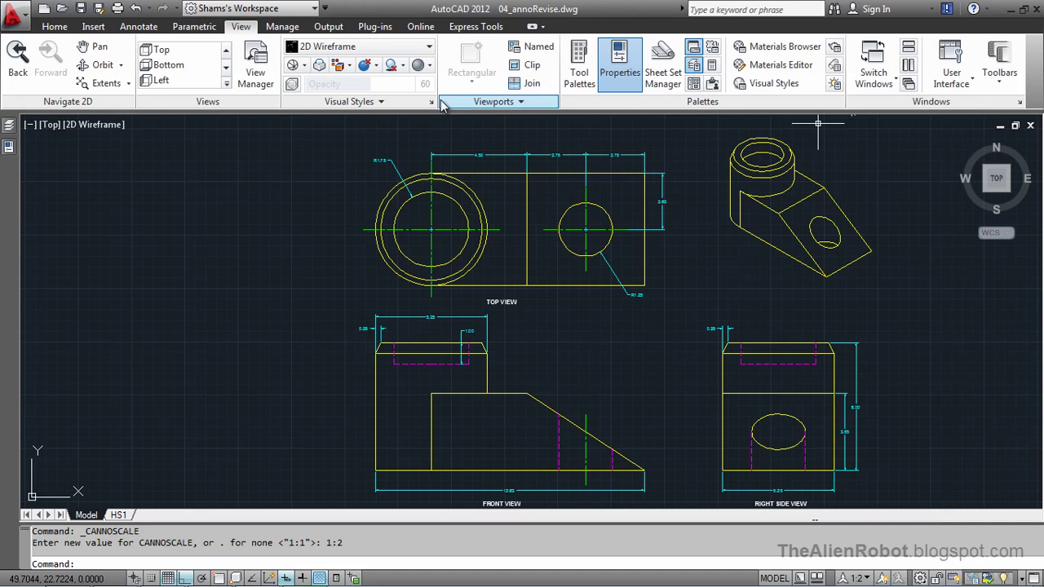
{"action": "left_click", "coordinate": [55, 26]}
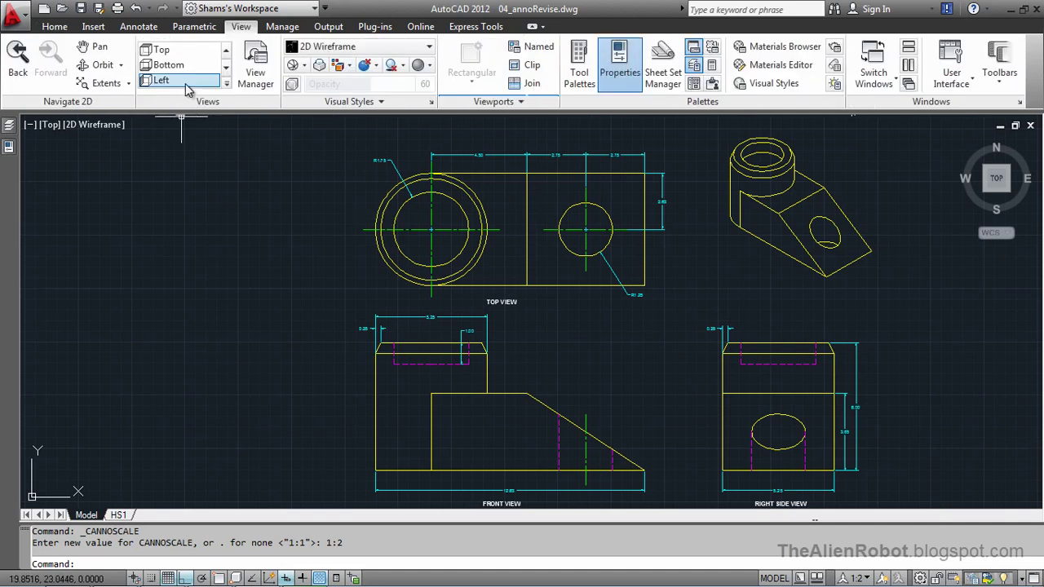
{"action": "left_click", "coordinate": [140, 28]}
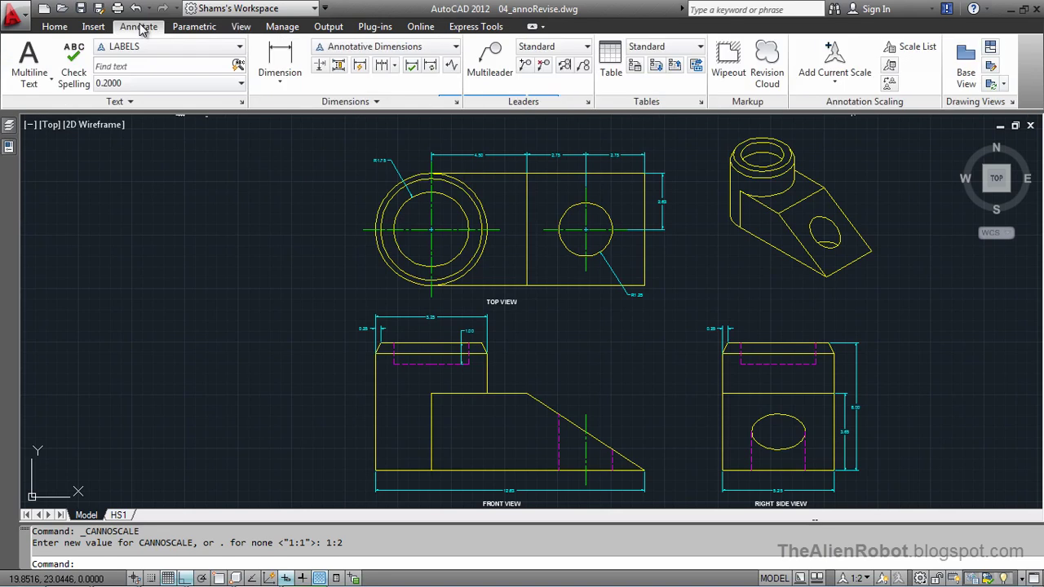
Add the current 1:2 scale to all 17 annotative dimensions and view labels
{"action": "left_click", "coordinate": [835, 81]}
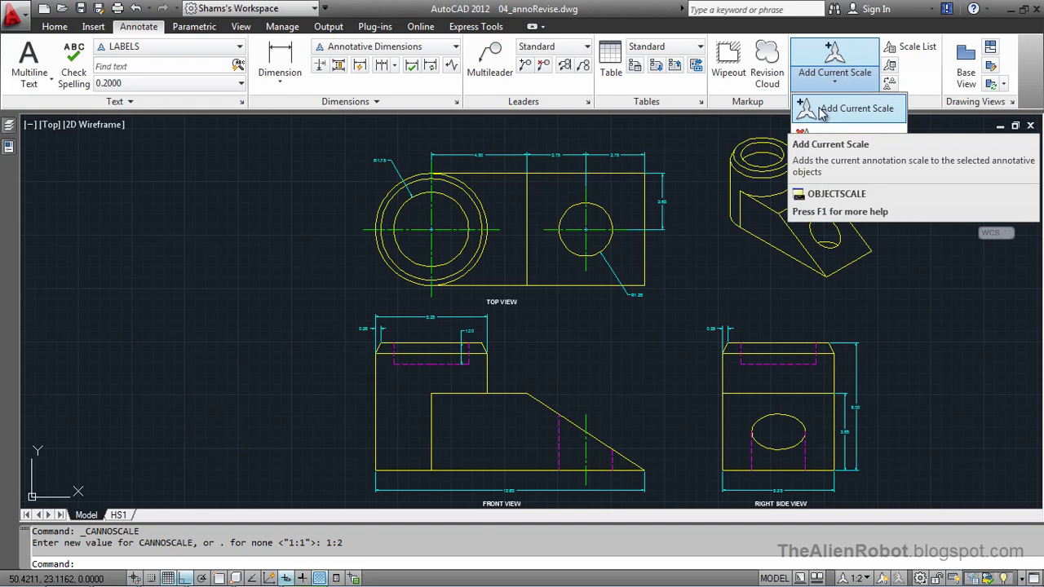
{"action": "left_click", "coordinate": [822, 112]}
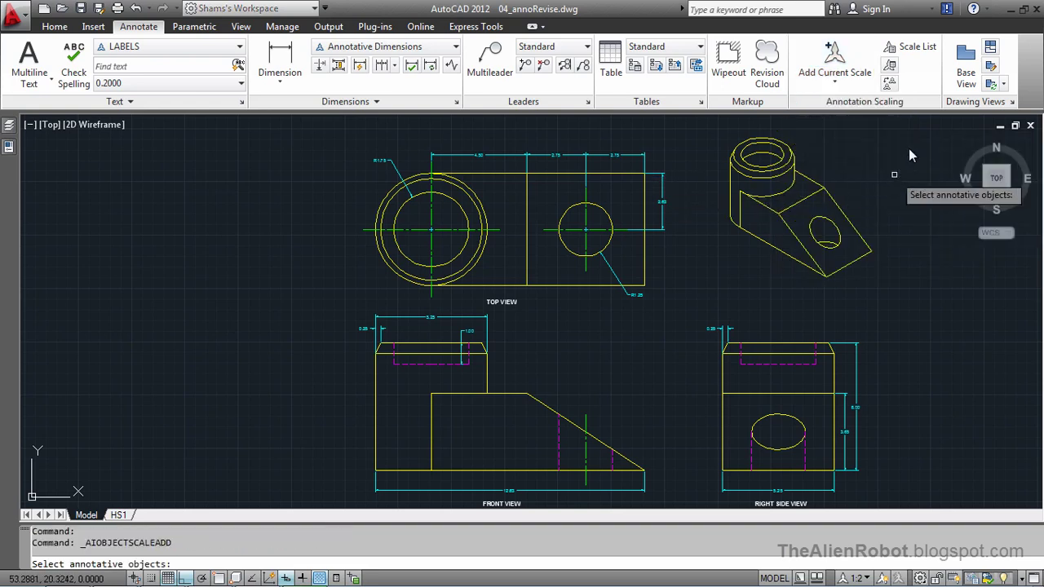
{"action": "left_click", "coordinate": [935, 124]}
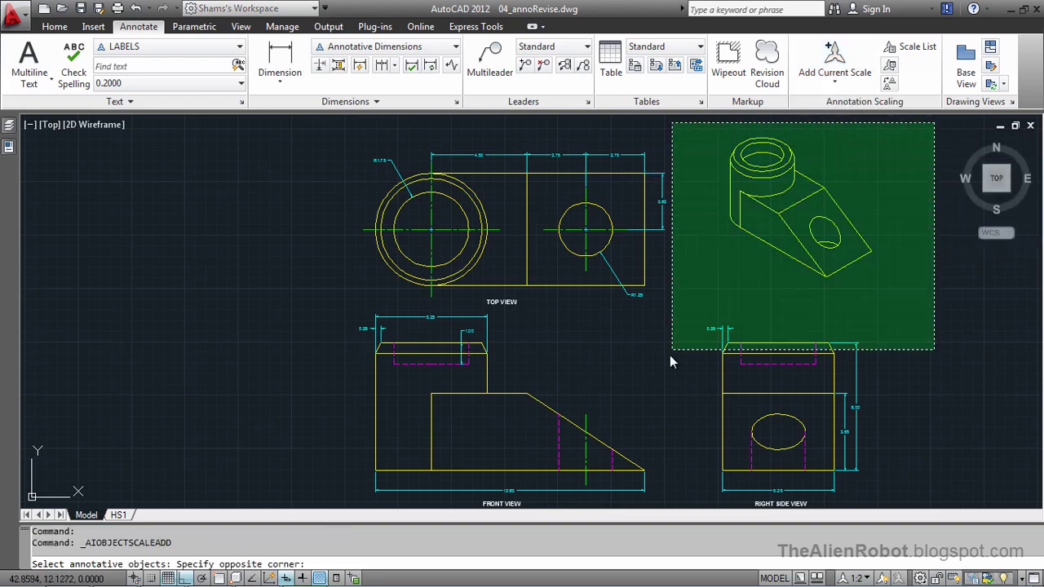
{"action": "left_click", "coordinate": [355, 507]}
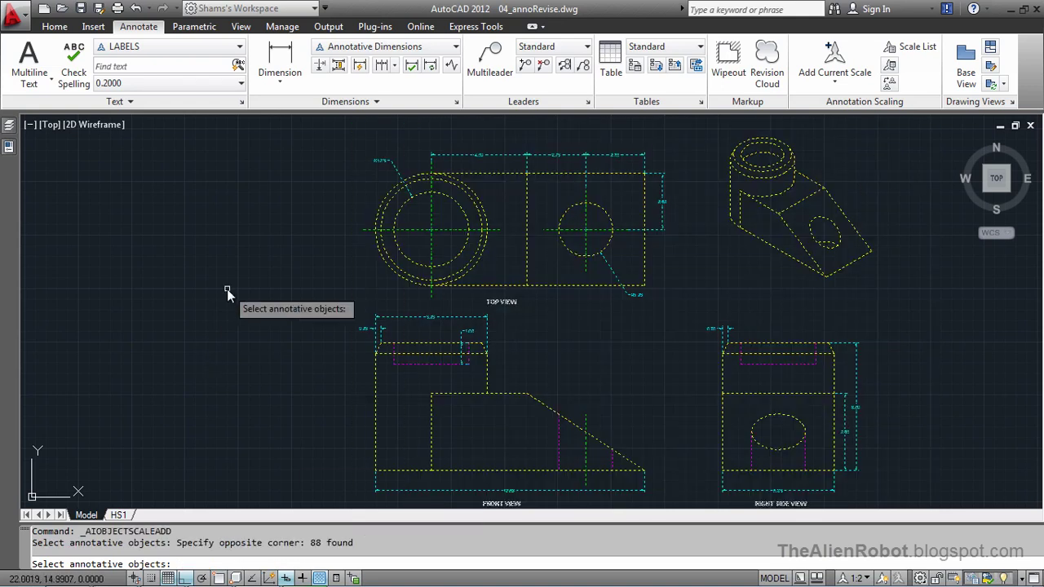
{"action": "key", "text": "Return"}
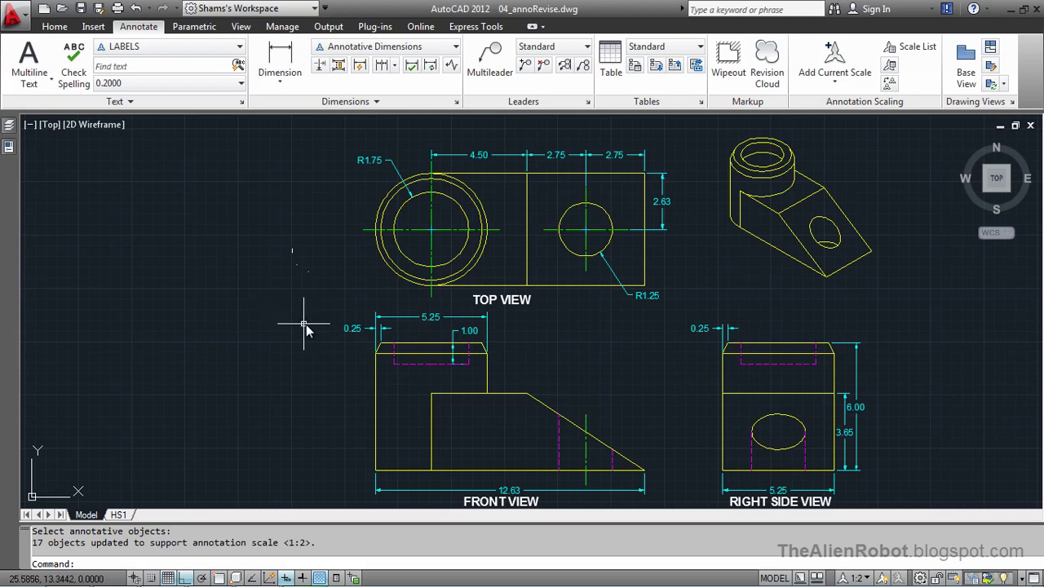
{"action": "middle_click_drag", "start_coordinate": [555, 361], "coordinate": [473, 354]}
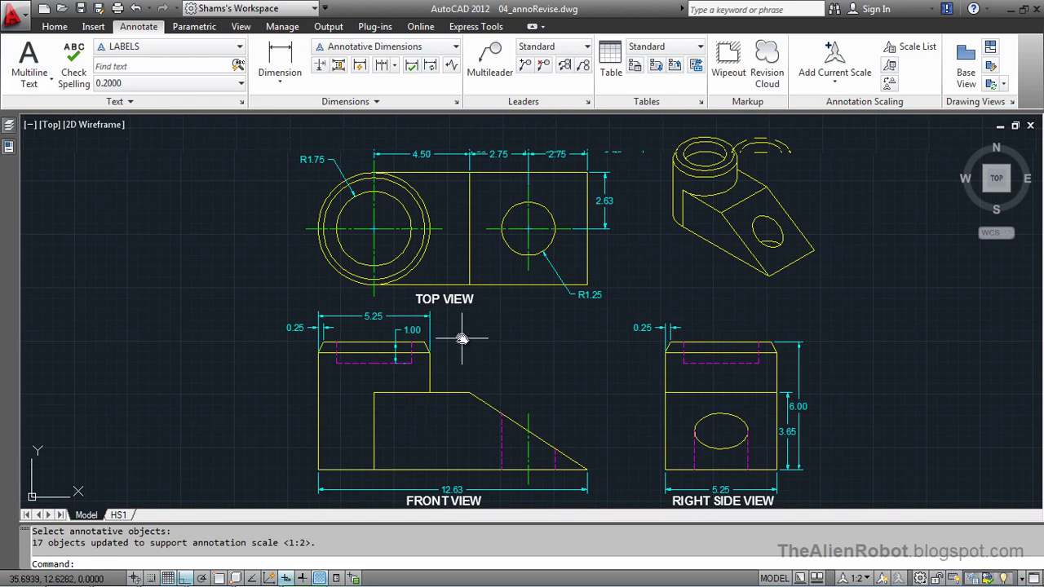
{"action": "scroll", "coordinate": [478, 331], "scroll_direction": "up", "scroll_amount": 5}
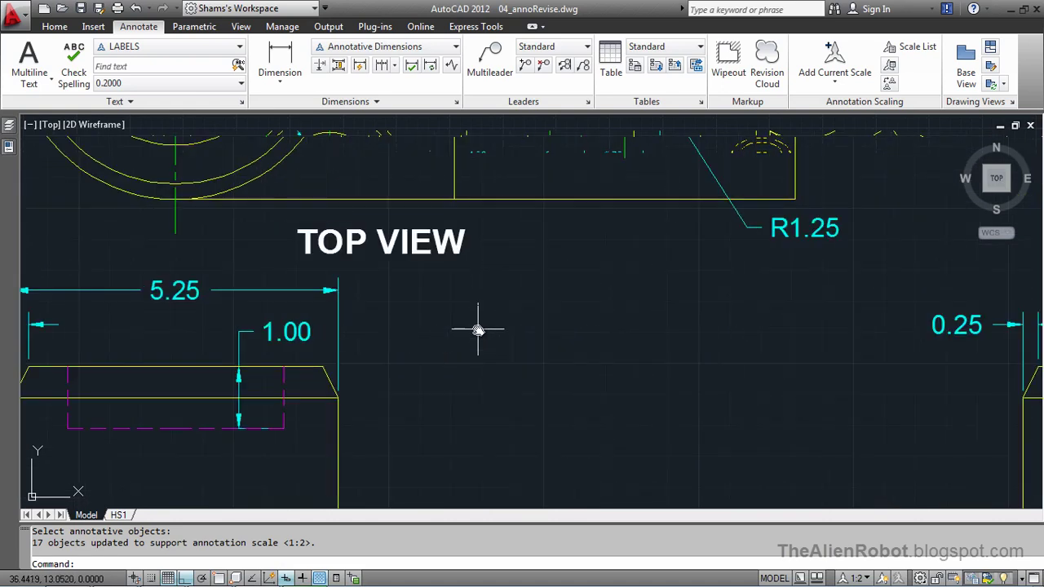
{"action": "mouse_move", "coordinate": [478, 332]}
{"action": "middle_mouse_down"}
{"action": "mouse_move", "coordinate": [550, 368]}
{"action": "mouse_move", "coordinate": [571, 410]}
{"action": "middle_mouse_up"}
{"action": "mouse_move", "coordinate": [485, 383]}
{"action": "middle_mouse_down"}
{"action": "mouse_move", "coordinate": [503, 397]}
{"action": "mouse_move", "coordinate": [597, 401]}
{"action": "middle_mouse_up"}
{"action": "scroll", "coordinate": [536, 397], "scroll_direction": "up", "scroll_amount": 2}
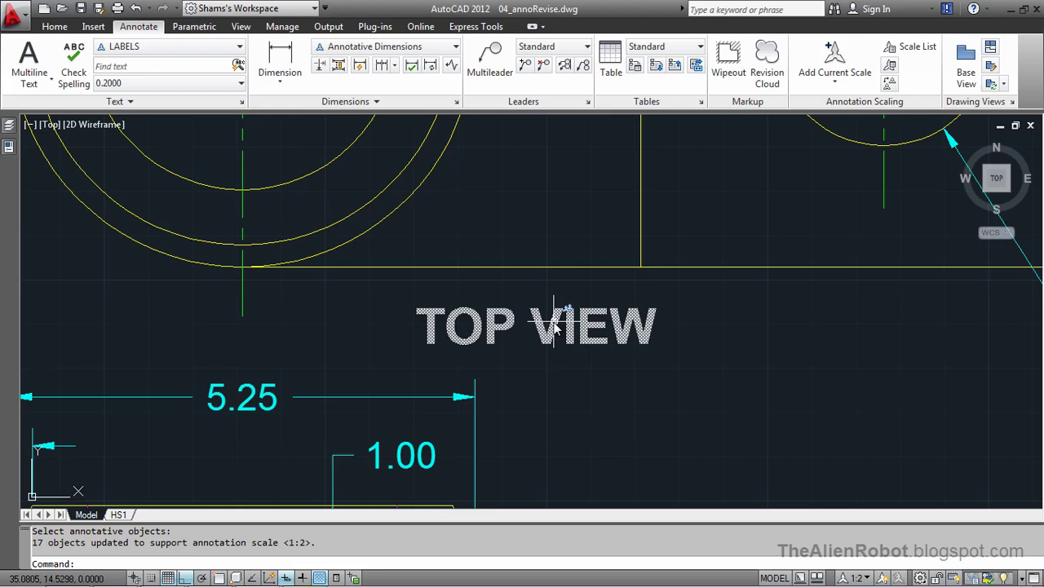
{"action": "scroll", "coordinate": [555, 325], "scroll_direction": "down", "scroll_amount": 6}
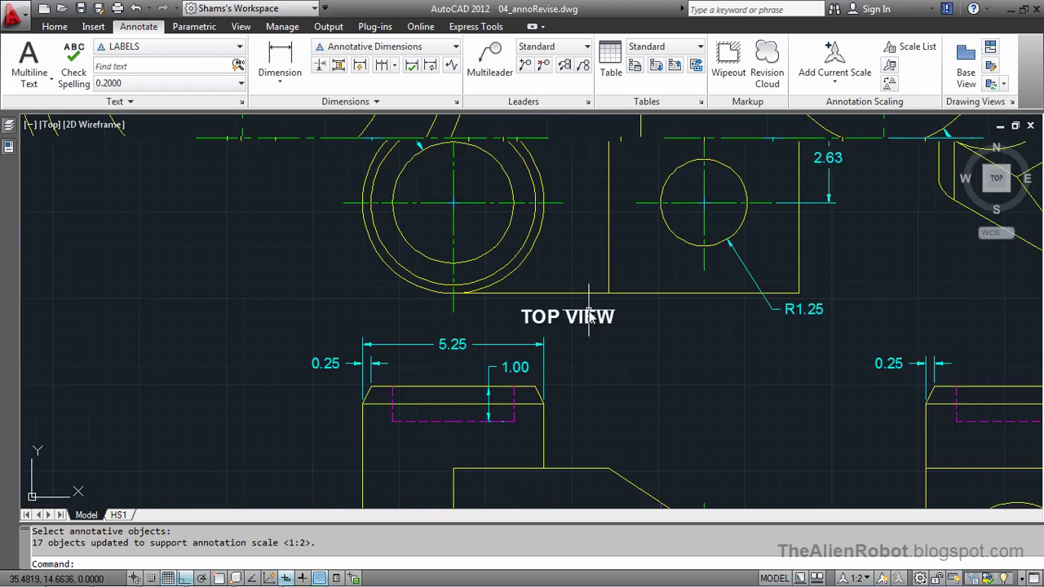
{"action": "mouse_move", "coordinate": [685, 365]}
{"action": "middle_mouse_down"}
{"action": "mouse_move", "coordinate": [560, 313]}
{"action": "mouse_move", "coordinate": [613, 315]}
{"action": "mouse_move", "coordinate": [628, 339]}
{"action": "middle_mouse_up"}
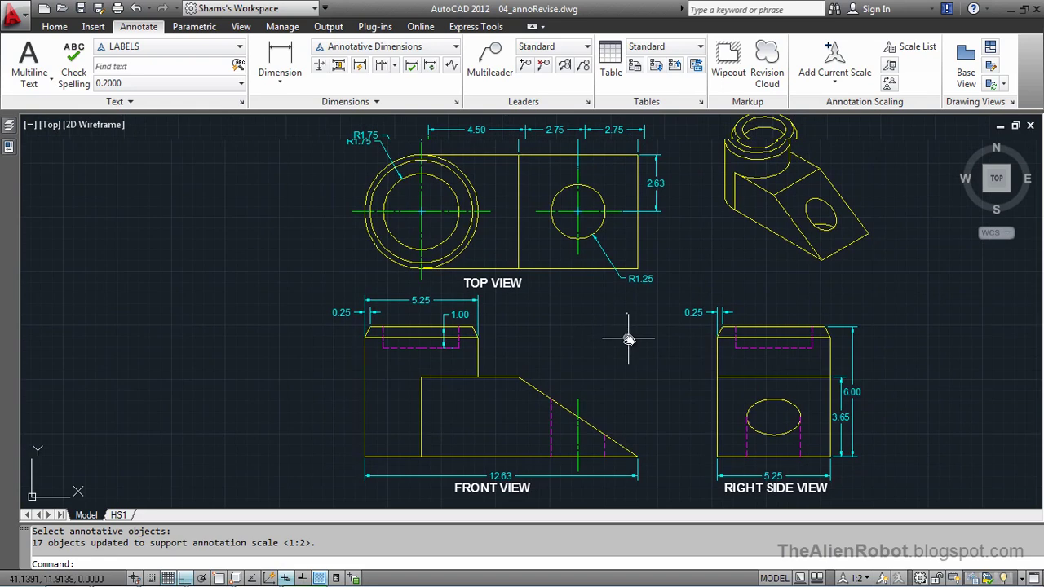
Make 1:1 current and delete it from the 17 annotative objects across all views
{"action": "left_click", "coordinate": [834, 78]}
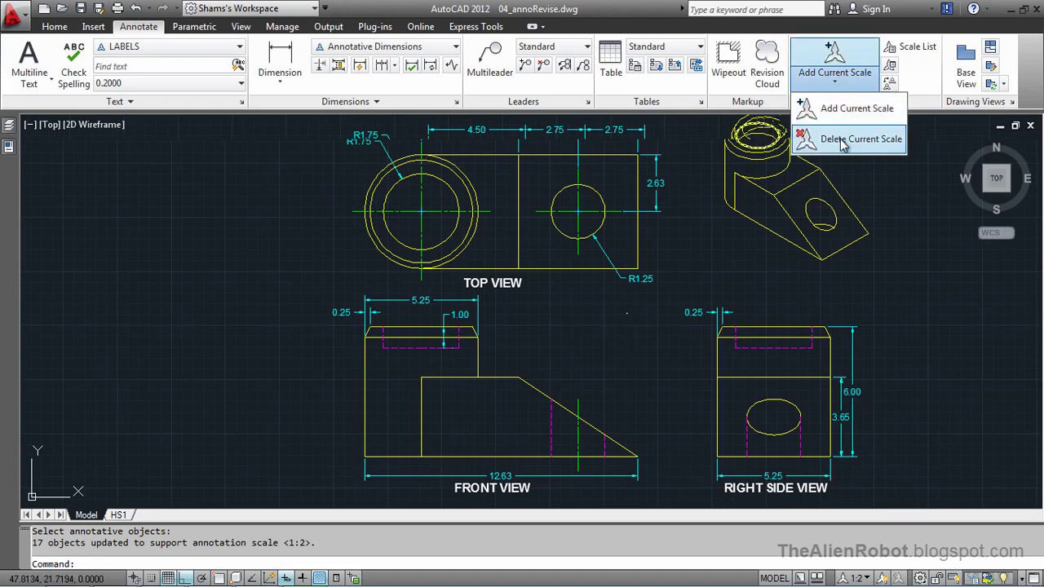
{"action": "left_click", "coordinate": [863, 578]}
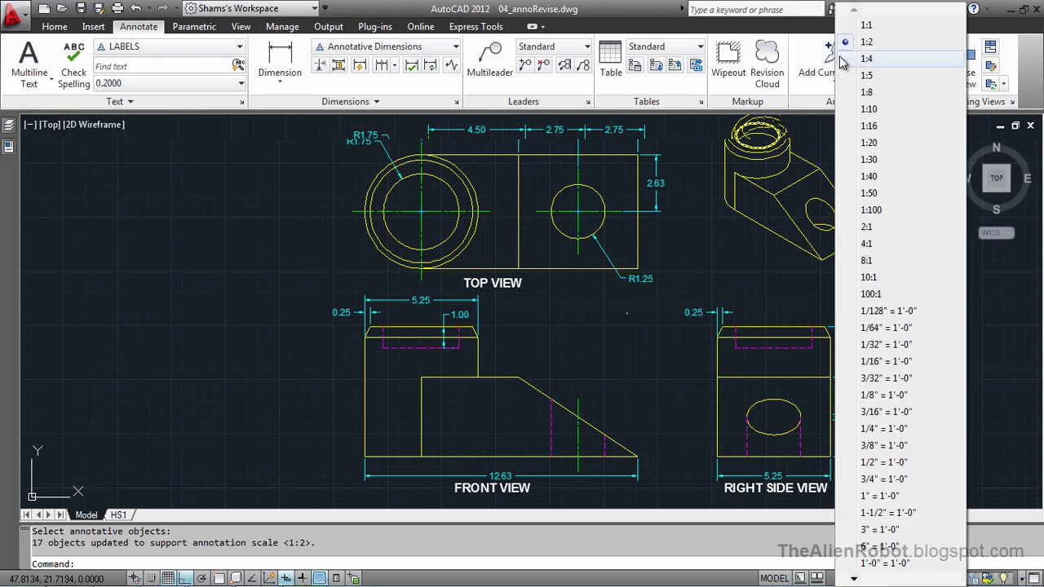
{"action": "left_click", "coordinate": [868, 27]}
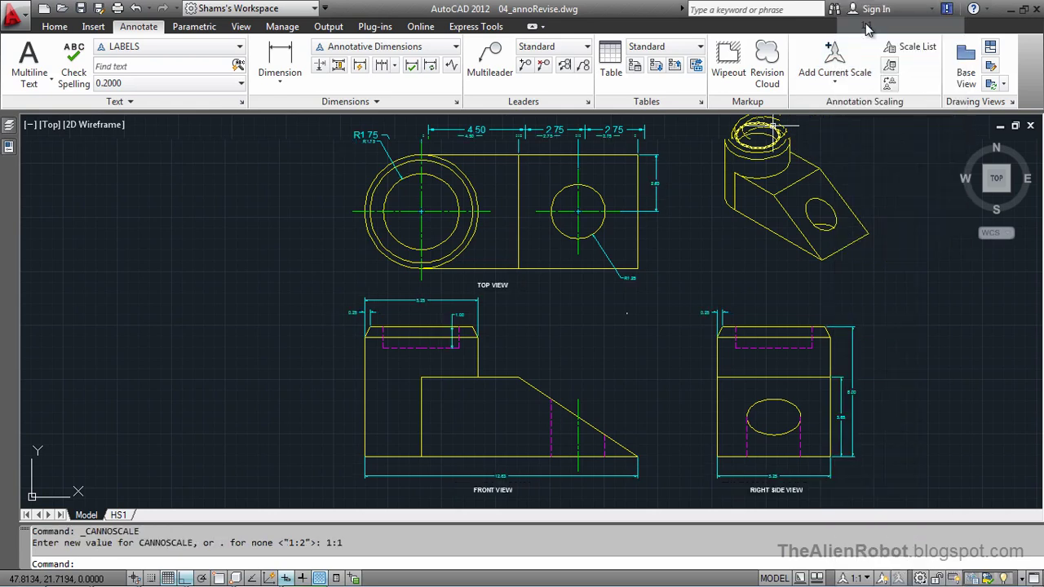
{"action": "left_click", "coordinate": [835, 79]}
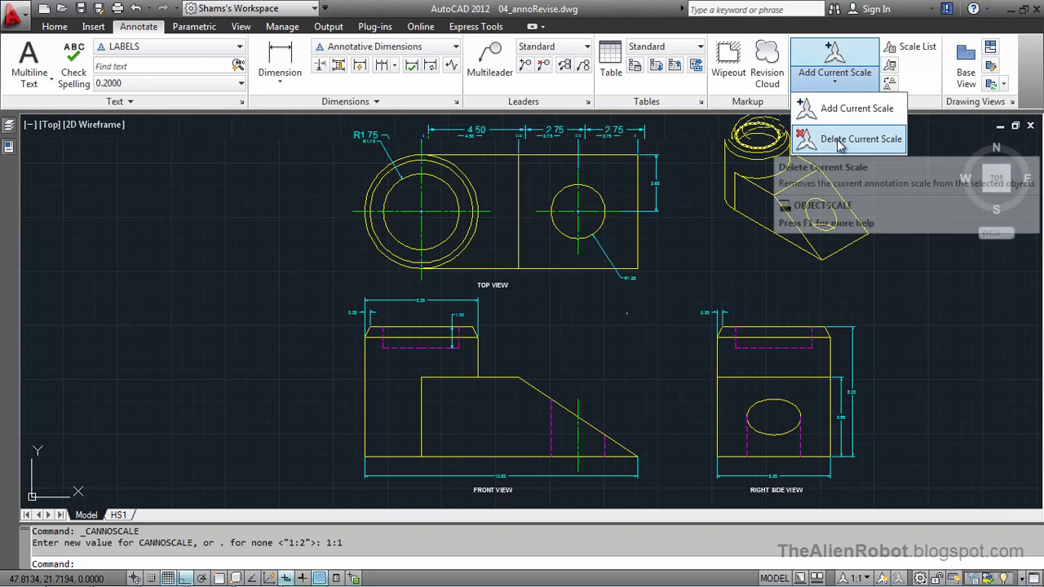
{"action": "left_click", "coordinate": [849, 139]}
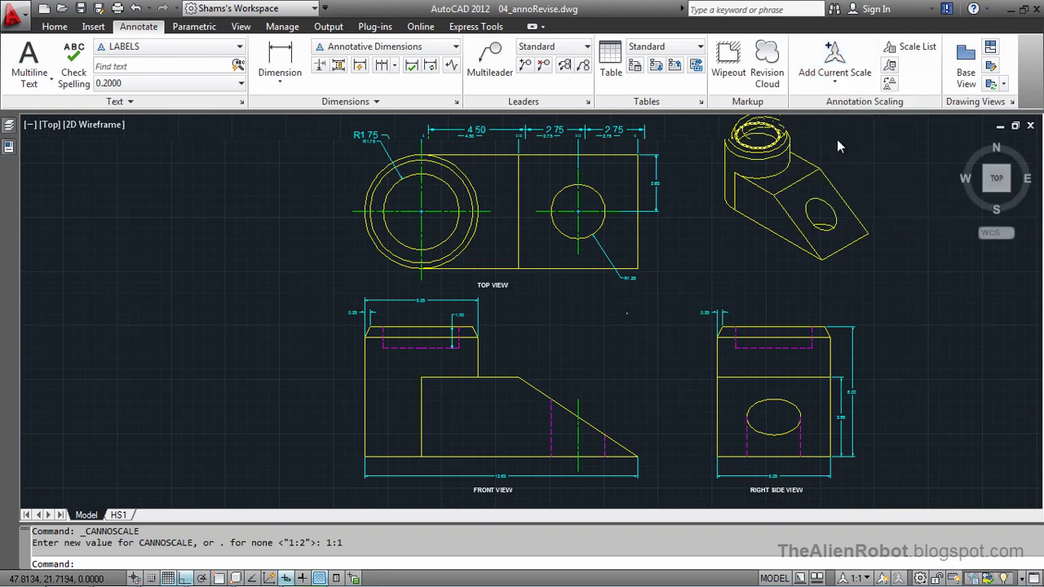
{"action": "left_click", "coordinate": [916, 120]}
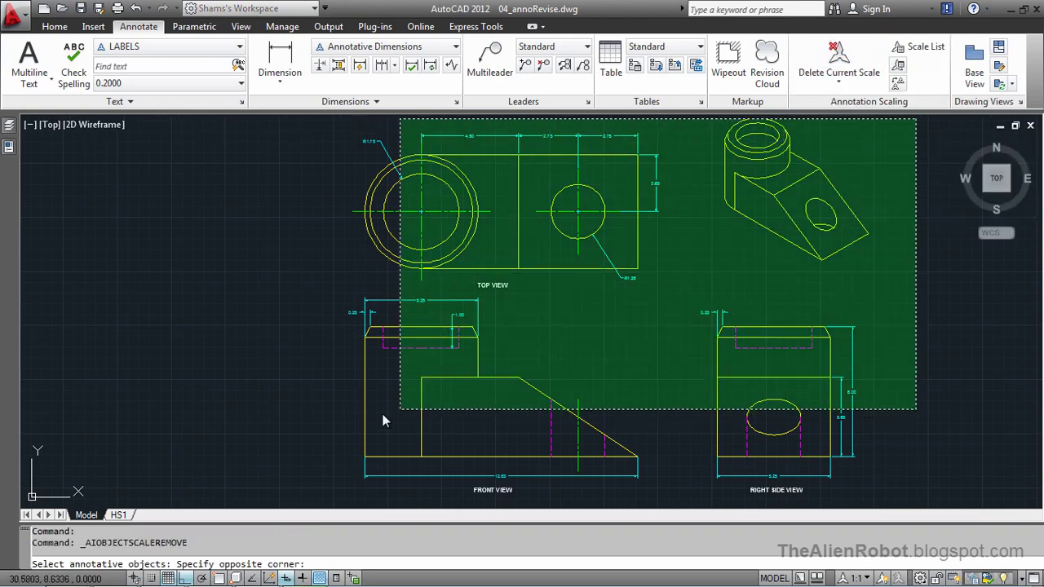
{"action": "left_click", "coordinate": [323, 493]}
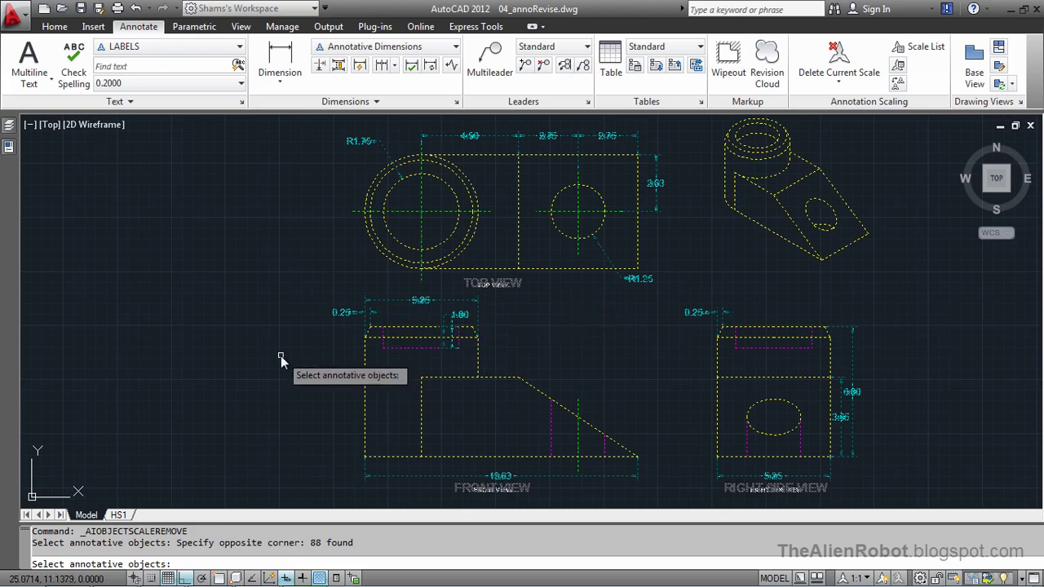
{"action": "key", "text": "Return"}
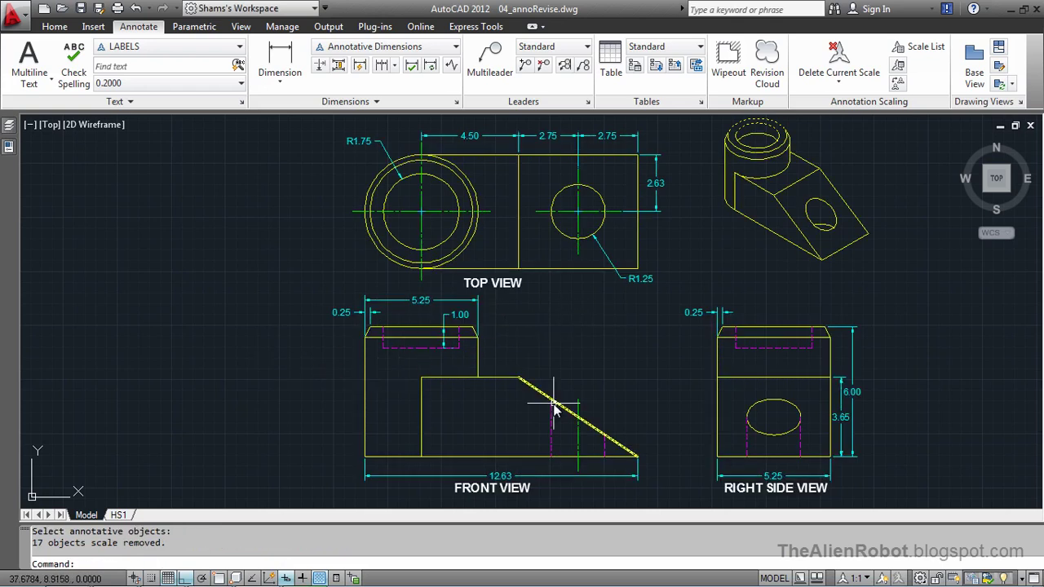
Set the current annotation scale back to 1:2 and zoom extents to check the views
{"action": "left_click", "coordinate": [855, 578]}
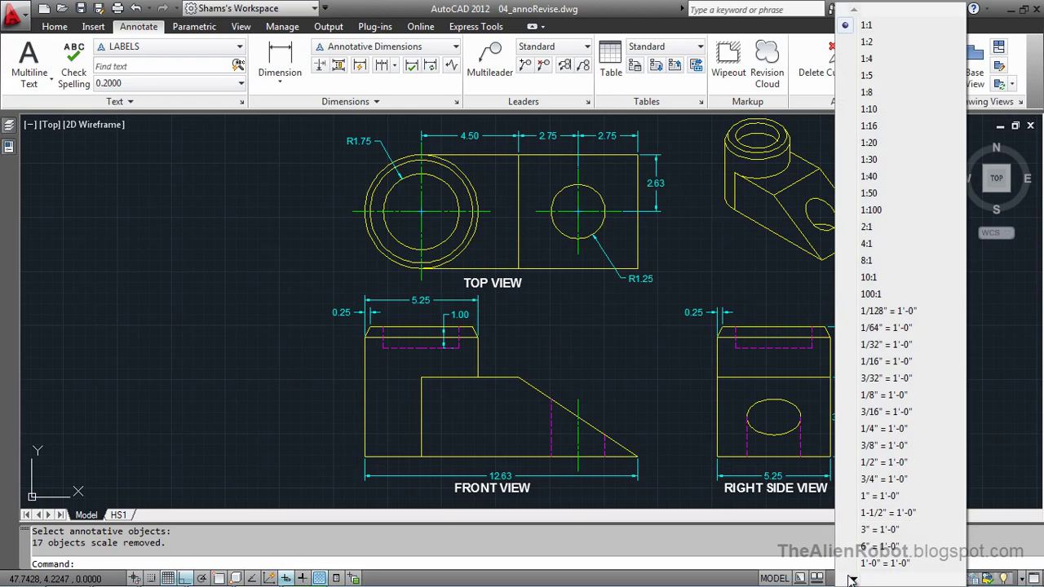
{"action": "left_click", "coordinate": [868, 43]}
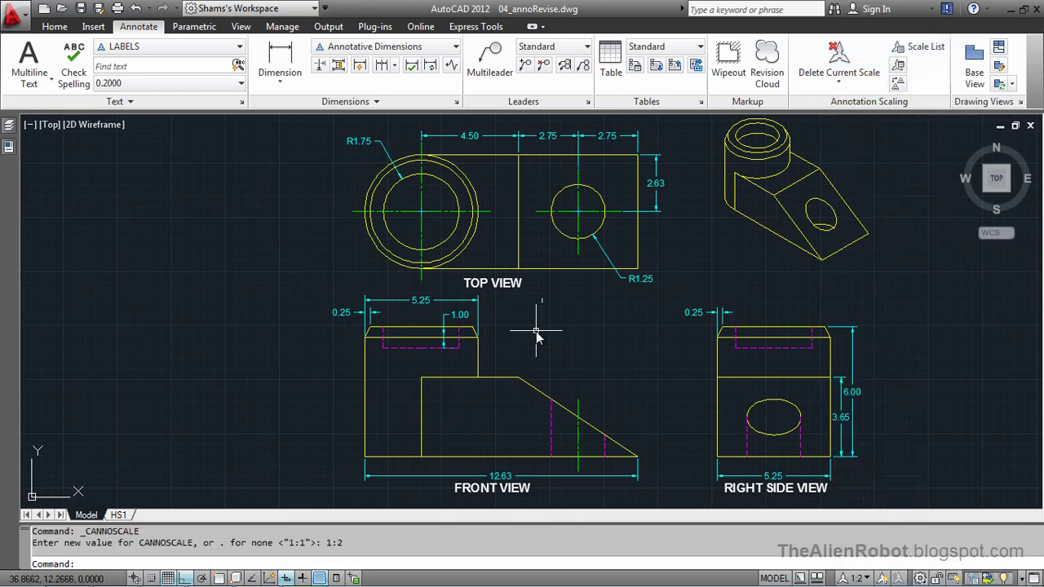
{"action": "scroll", "coordinate": [536, 335], "scroll_direction": "up", "scroll_amount": 5}
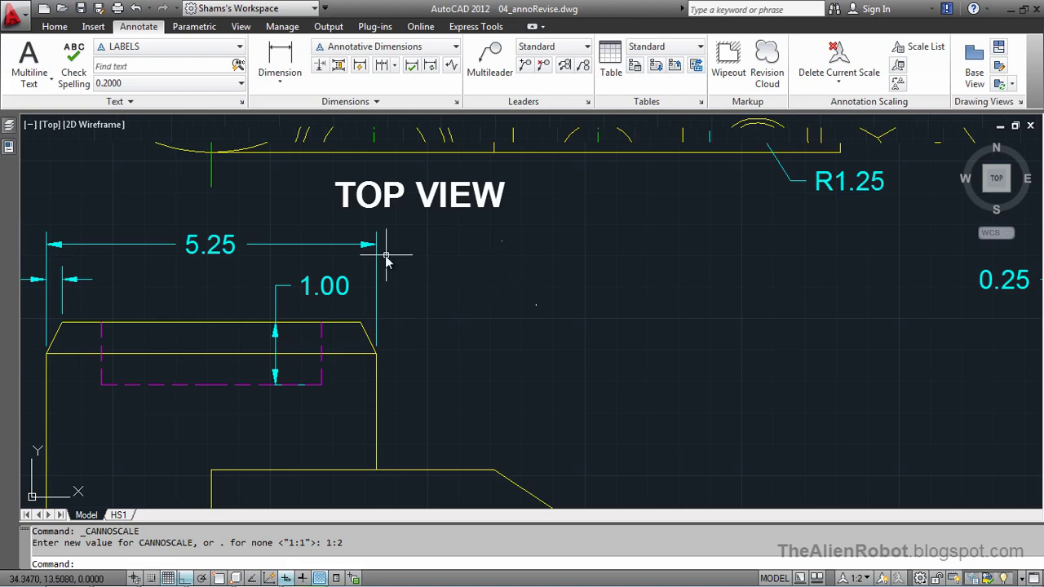
{"action": "middle_click", "coordinate": [466, 269]}
{"action": "middle_click", "coordinate": [466, 269]}
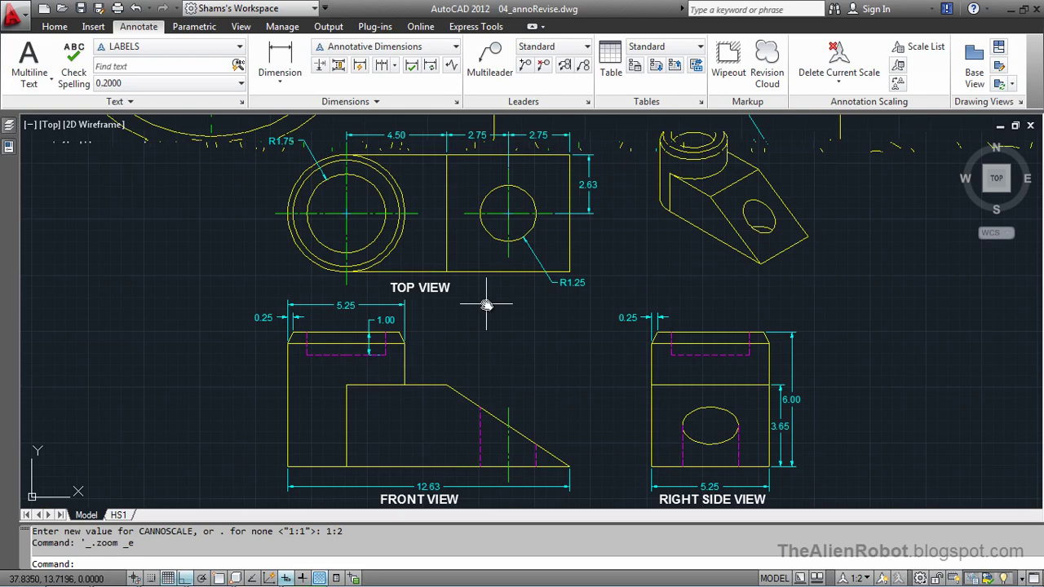
Switch to the HS1 layout, work inside its viewport, and start the -LA layer command
{"action": "left_click", "coordinate": [119, 518]}
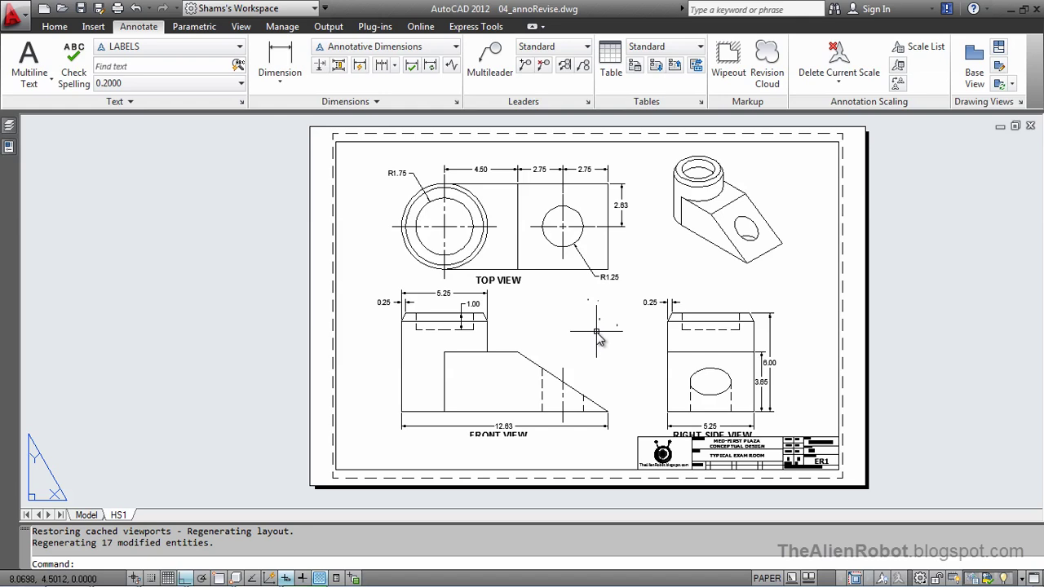
{"action": "double_click", "coordinate": [597, 335]}
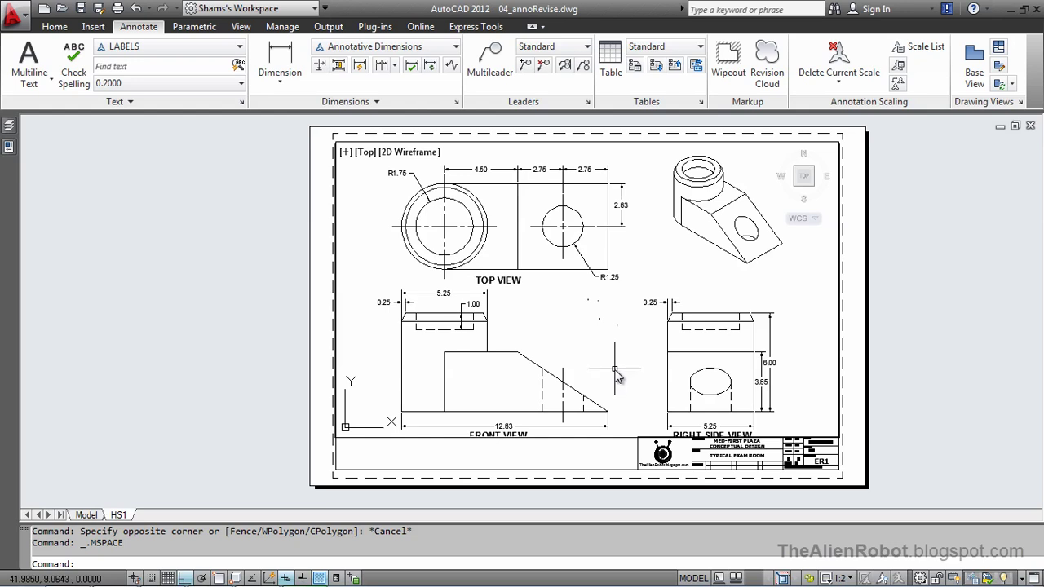
{"action": "type", "text": "-la"}
{"action": "key", "text": "Return"}
{"action": "key", "text": "Return"}
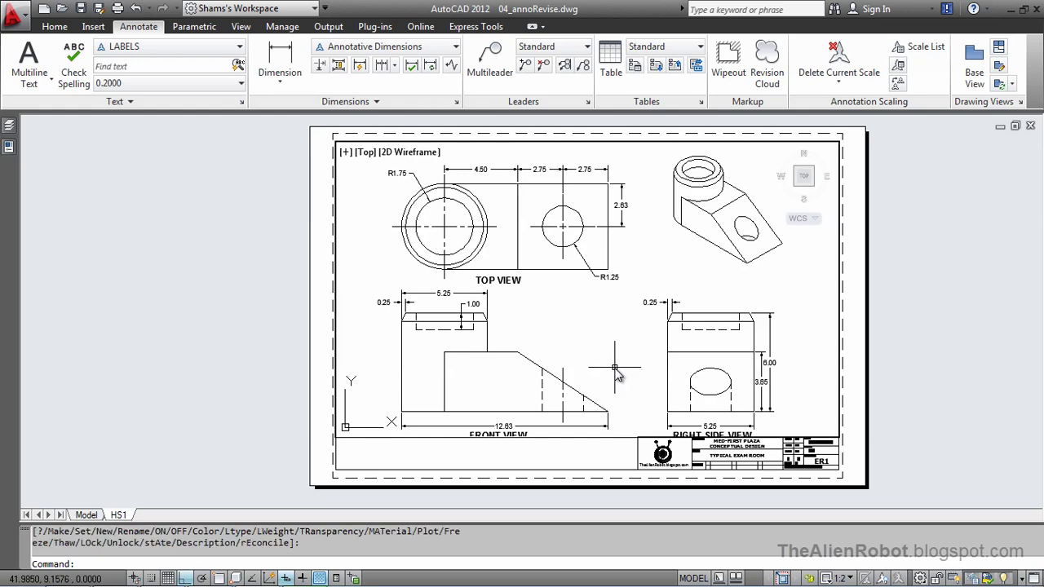
Show the Home tab layer controls and look through the Layers list, cancelling a stray selection
{"action": "left_click", "coordinate": [54, 26]}
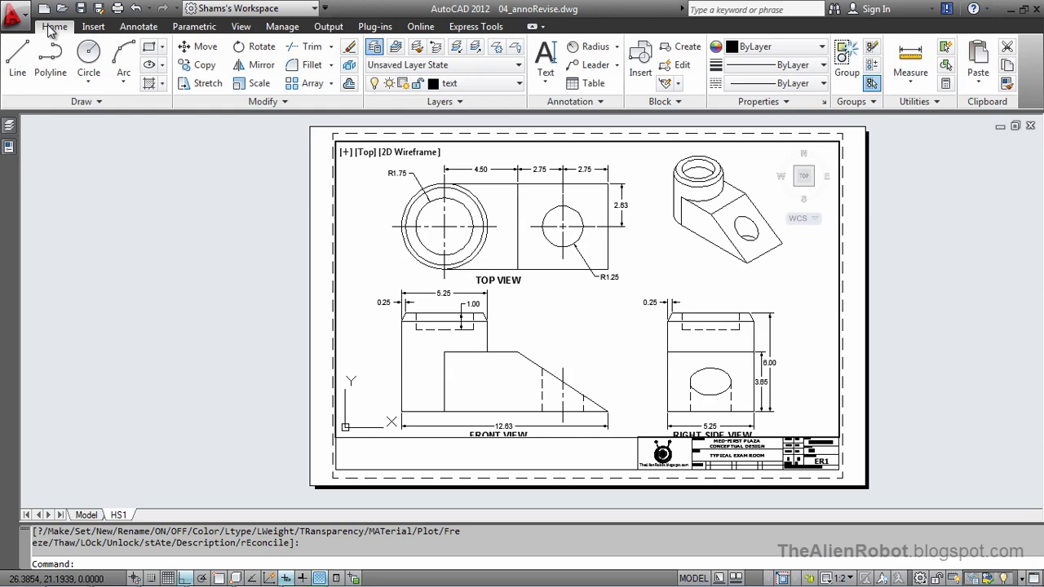
{"action": "left_click", "coordinate": [459, 85]}
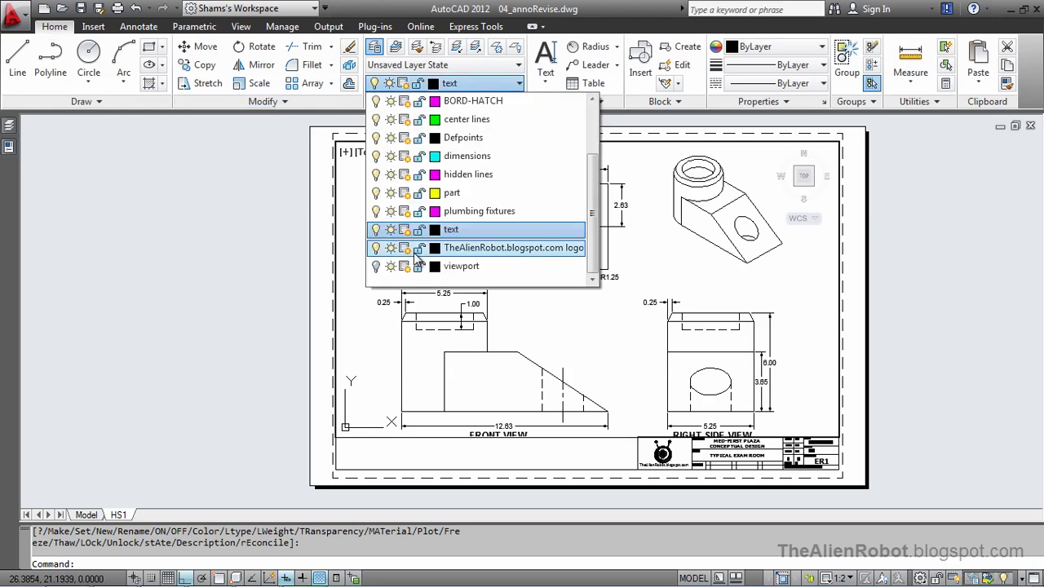
{"action": "left_click", "coordinate": [618, 340]}
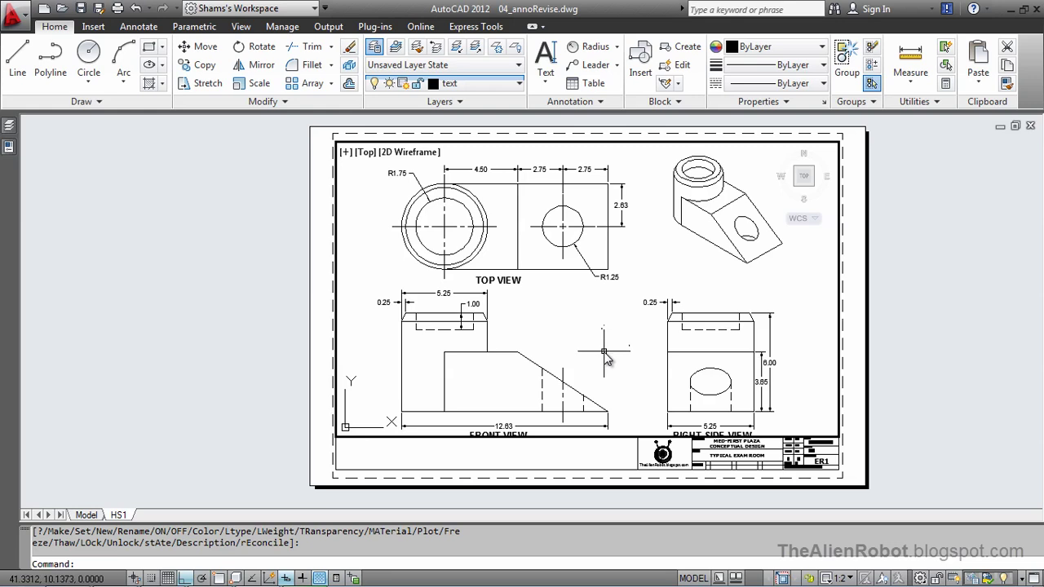
{"action": "left_click", "coordinate": [628, 330]}
{"action": "key", "text": "Escape"}
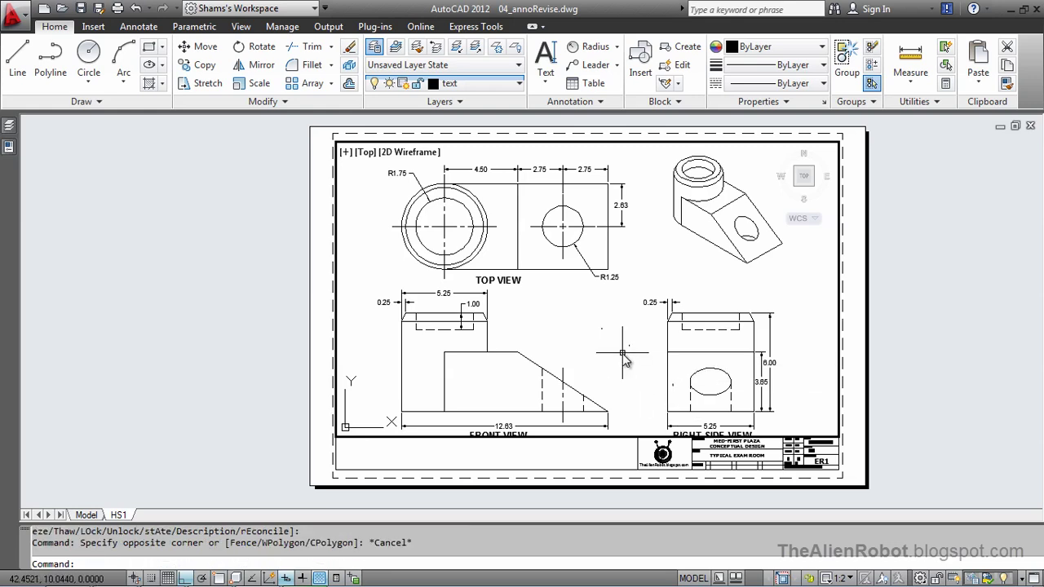
Zoom the viewport to extents, set its scale to 1:2, and lock it
{"action": "middle_click", "coordinate": [551, 337]}
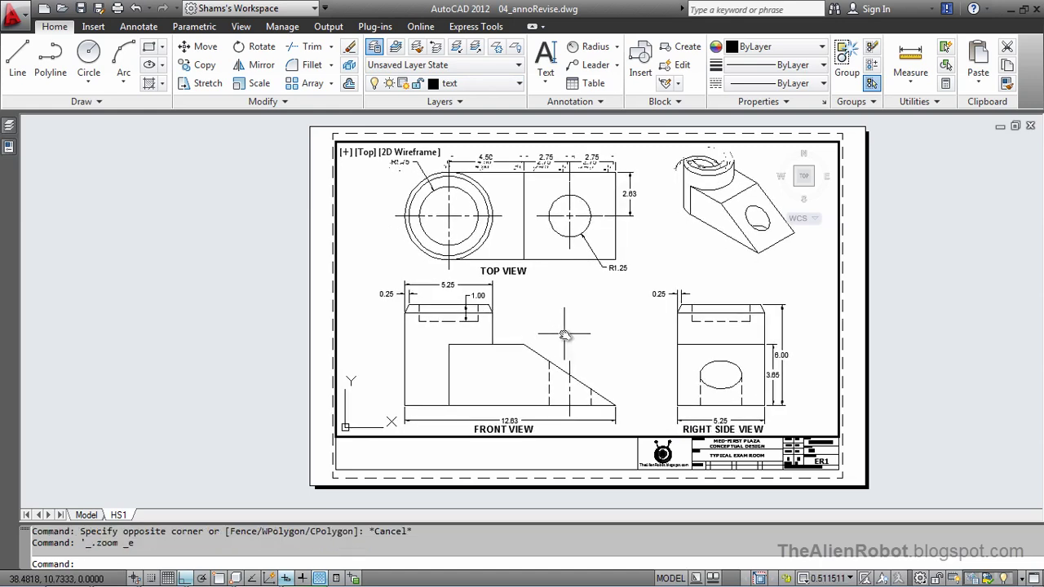
{"action": "left_click", "coordinate": [820, 578]}
{"action": "left_click", "coordinate": [828, 59]}
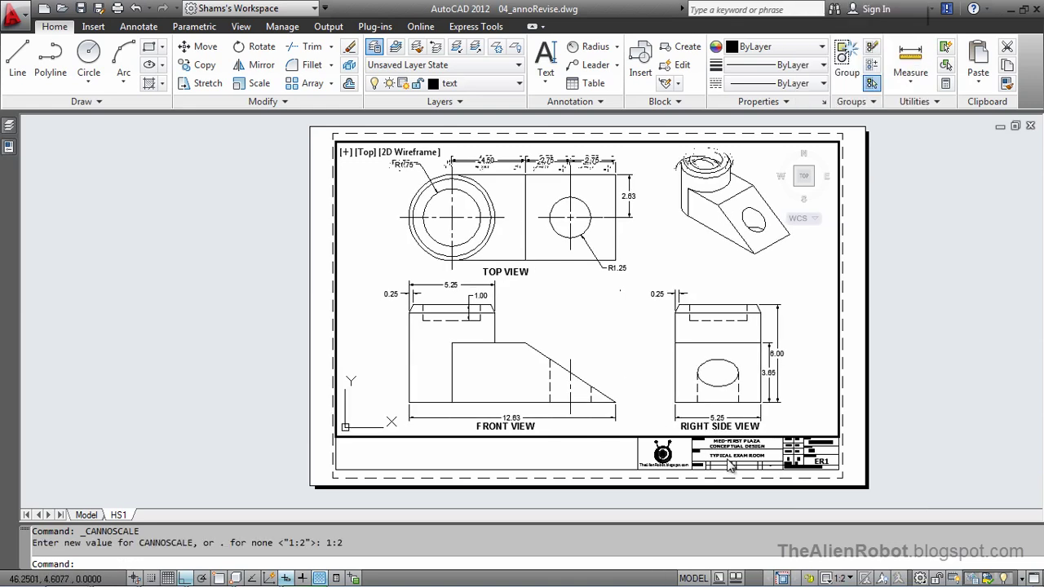
{"action": "left_click", "coordinate": [807, 577]}
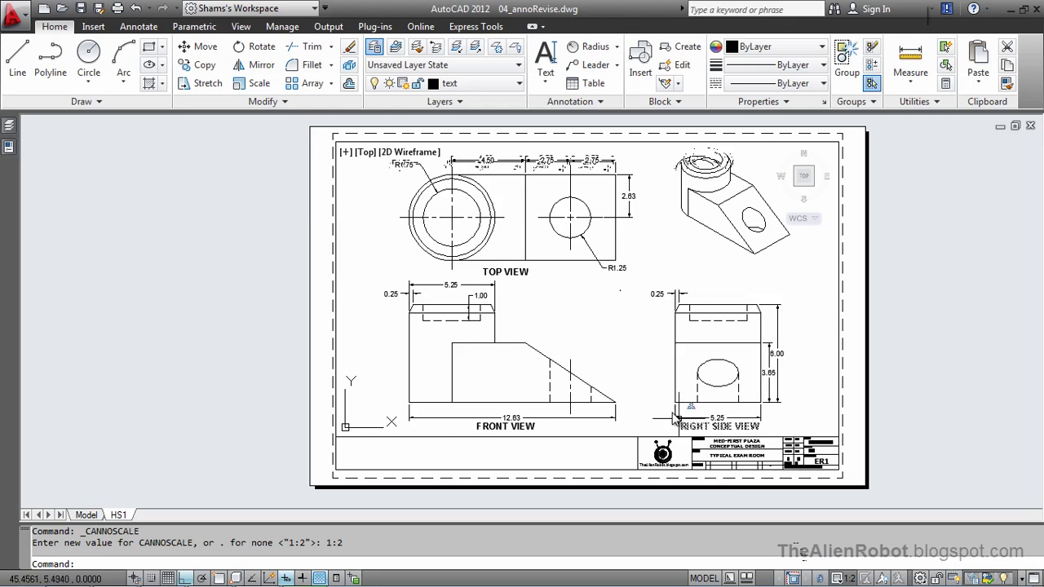
{"action": "left_click", "coordinate": [518, 83]}
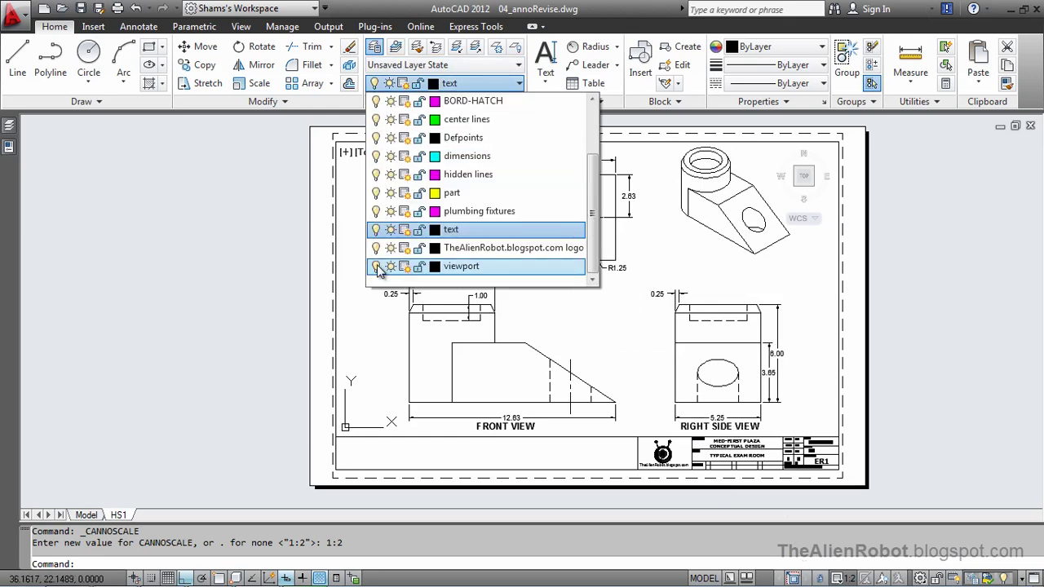
Turn off the viewport layer's light bulb so the frame disappears from HS1
{"action": "left_click", "coordinate": [376, 266]}
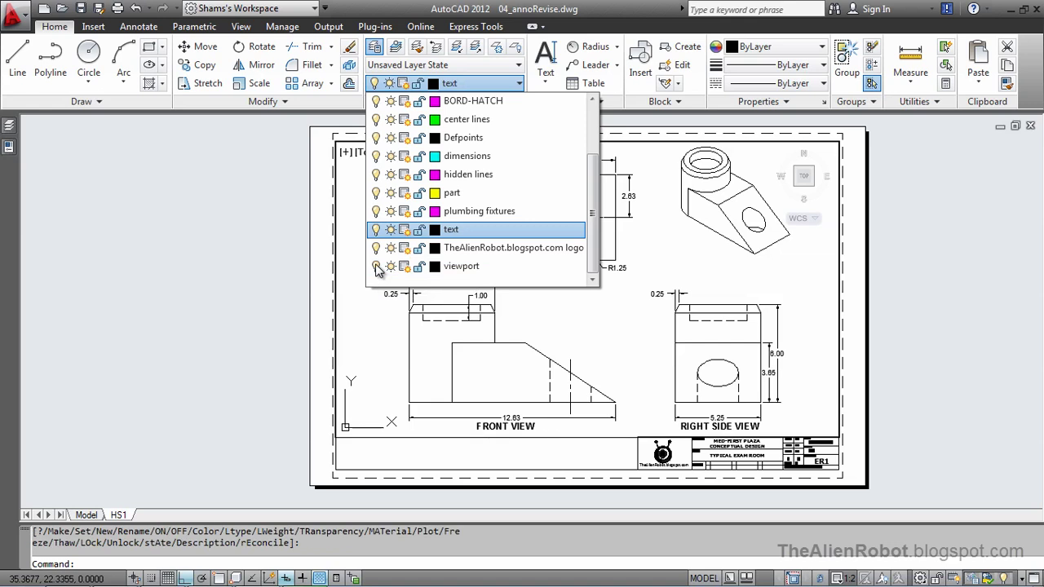
{"action": "left_click", "coordinate": [536, 453]}
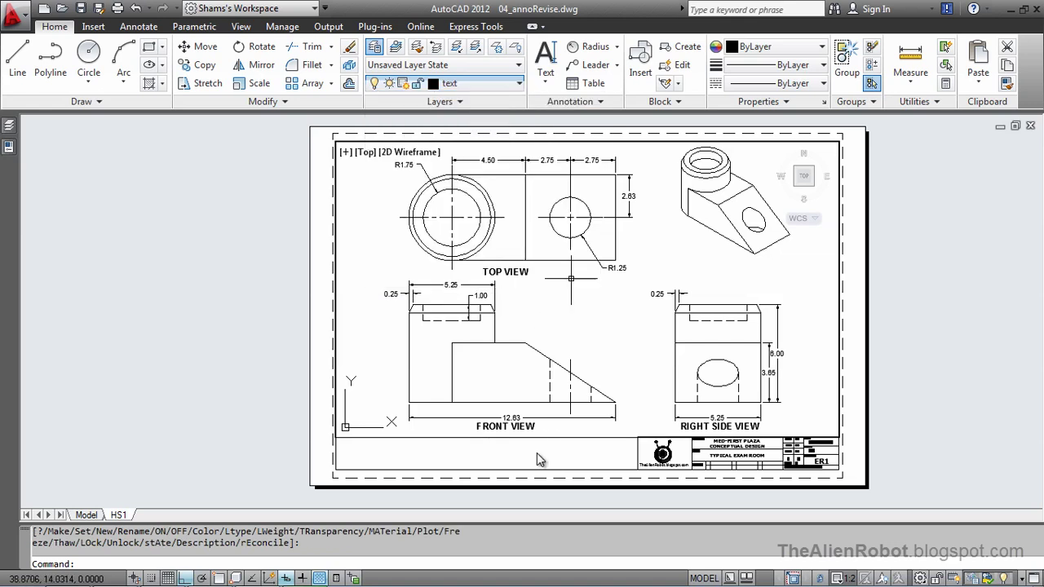